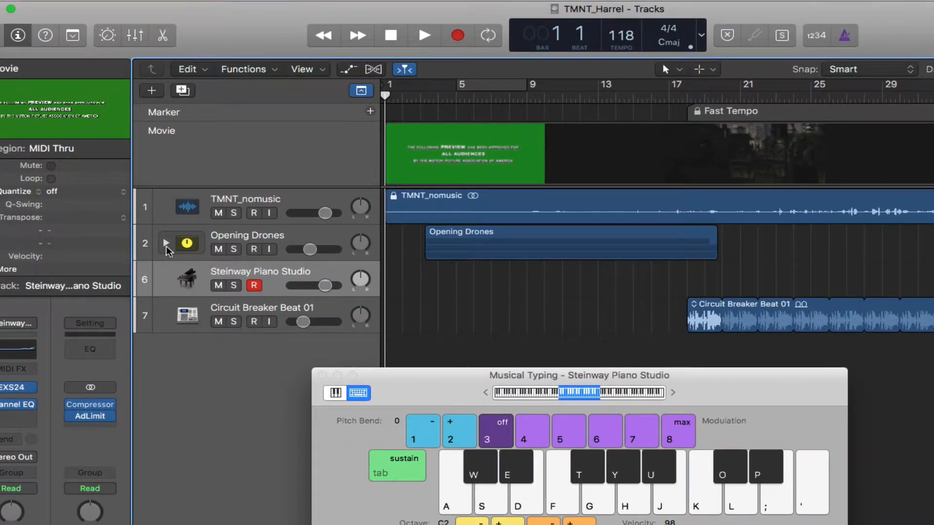
- Inspect the tracks inside the Opening Drones stack, collapse it again and toggle the metronome
click(166, 244)
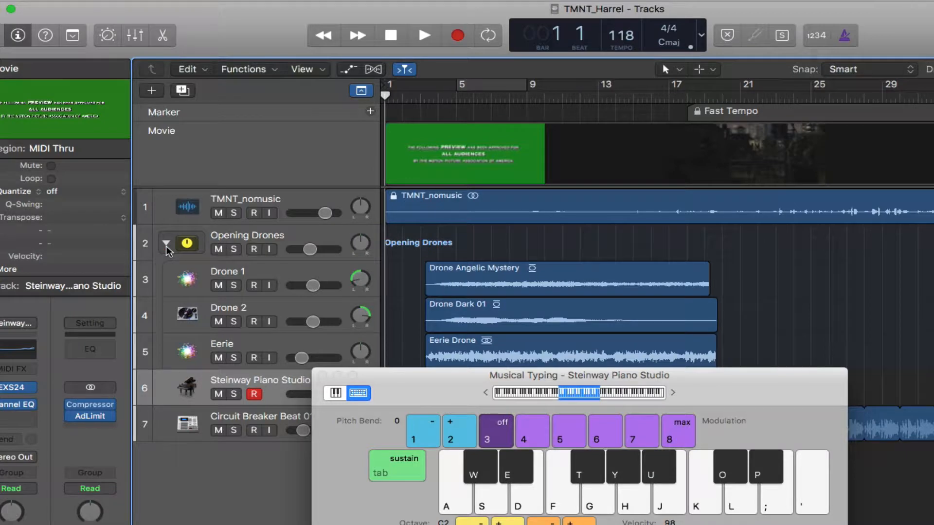
click(166, 244)
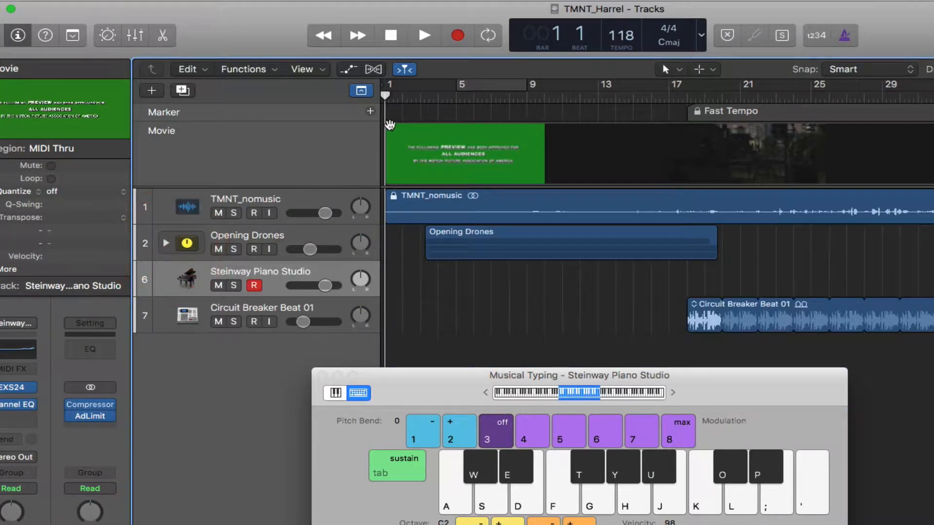
click(846, 36)
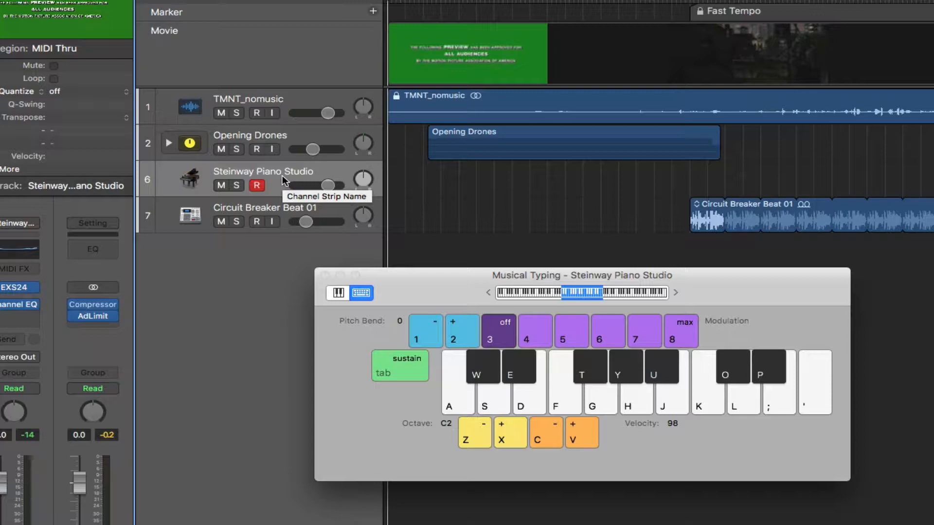
- Rehearse the melody A-B-C-A-G twice on the Steinway Piano Studio track with Musical Typing, ending on A
key(h)
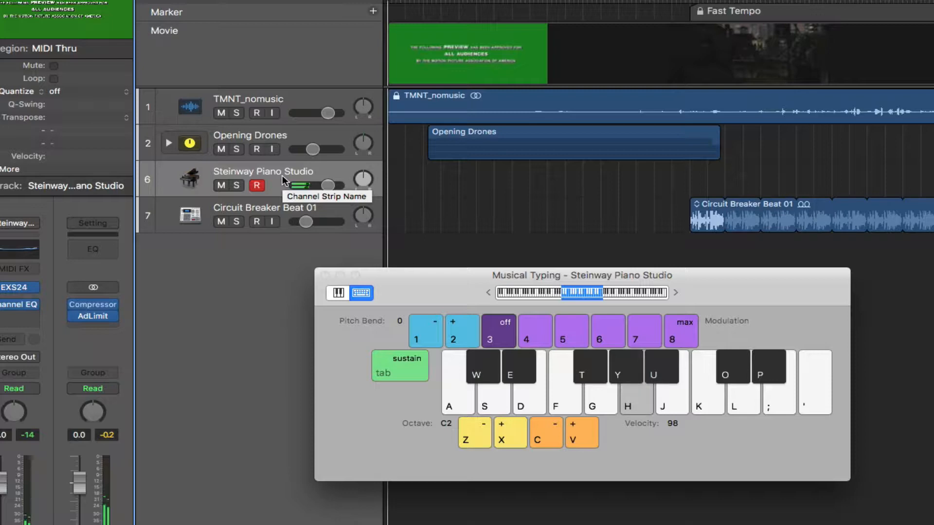
key(j)
key(k)
key(h)
key(g)
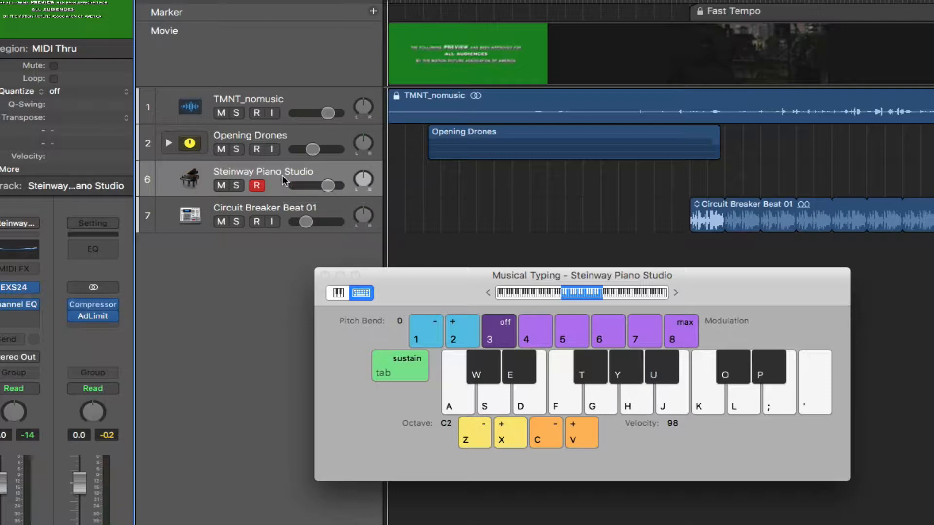
key(h)
key(j)
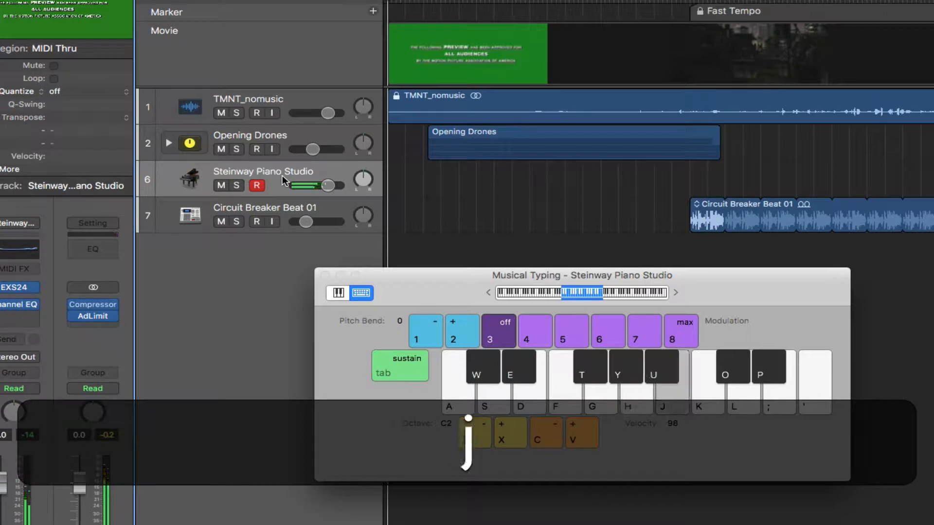
key(k)
key(h)
key(g)
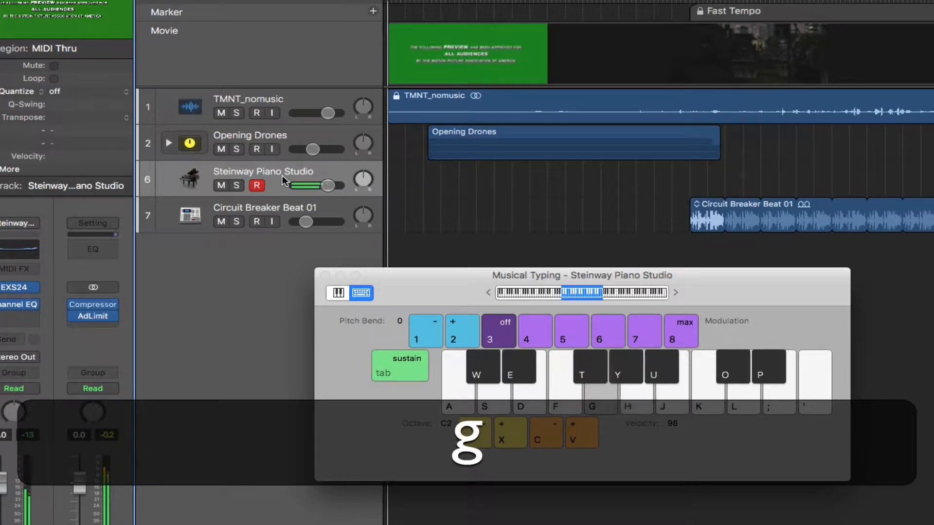
key(h)
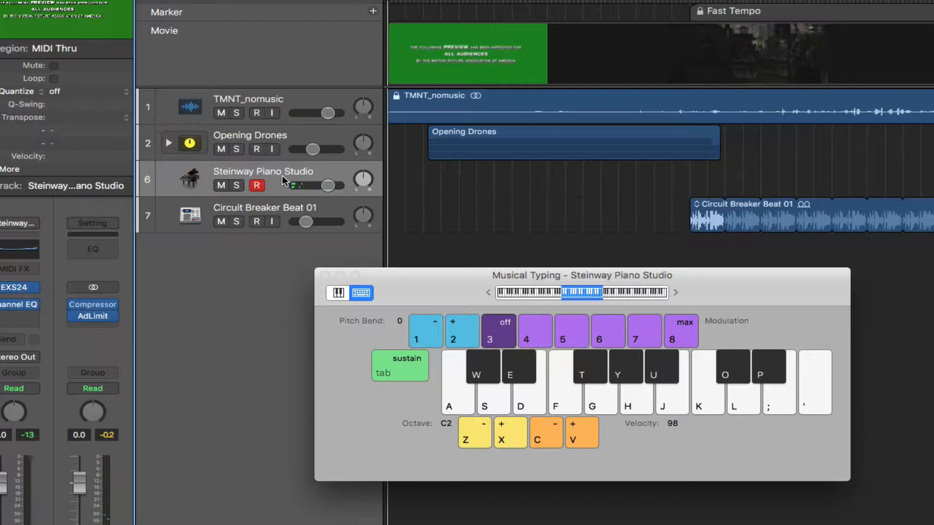
- Record A-B-C-A-G-A-B-C-D-G twice from bar 3 on the Steinway Piano Studio track, ending the second pass on A instead of G
key(r)
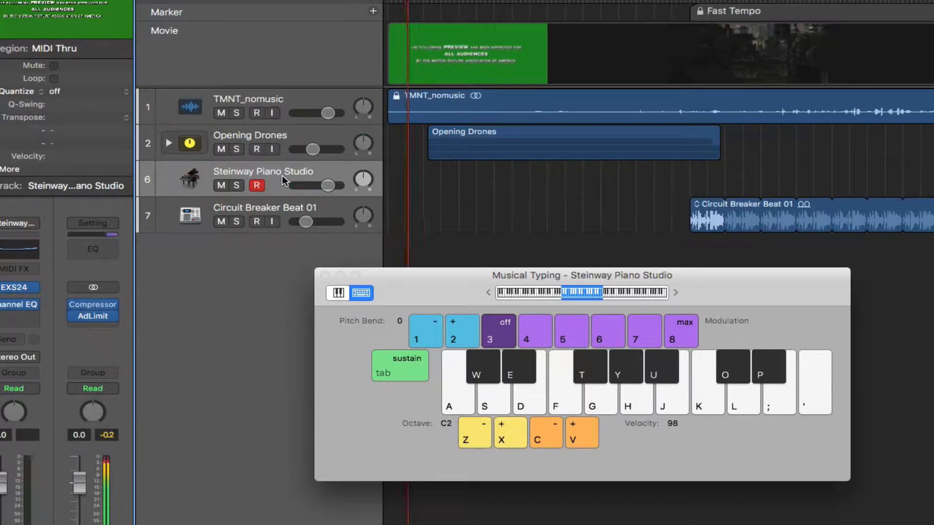
key(h)
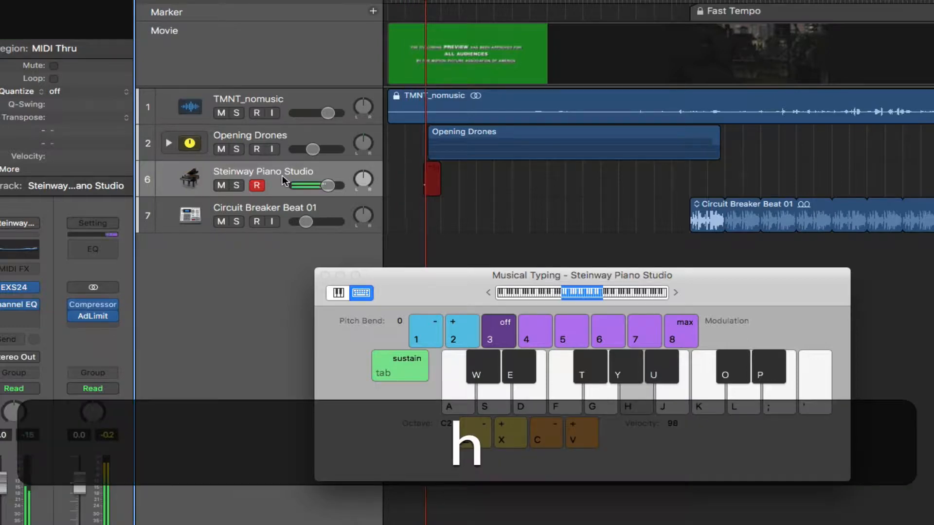
key(j)
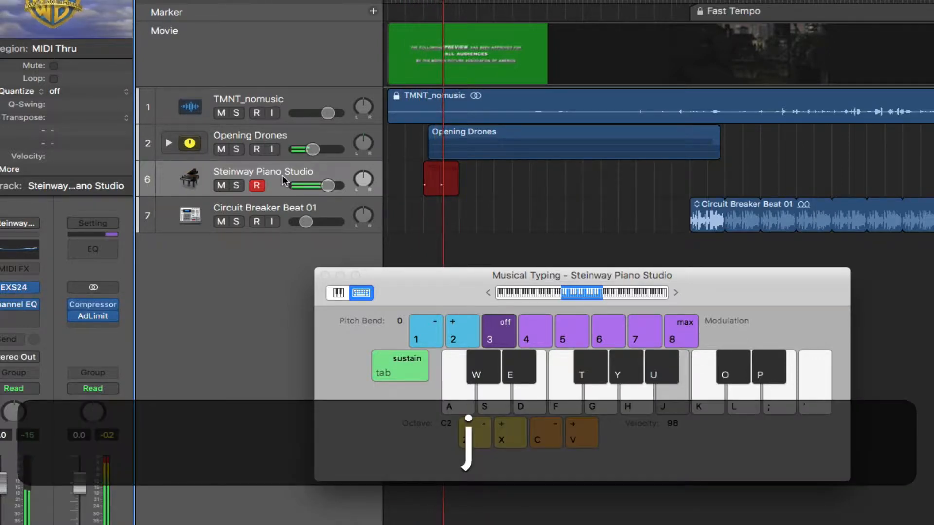
key(k)
key(h)
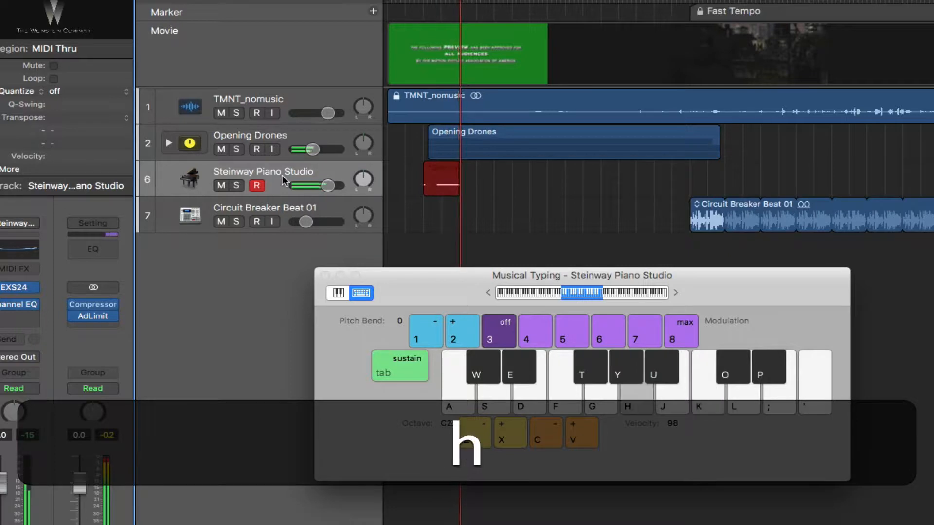
key(g)
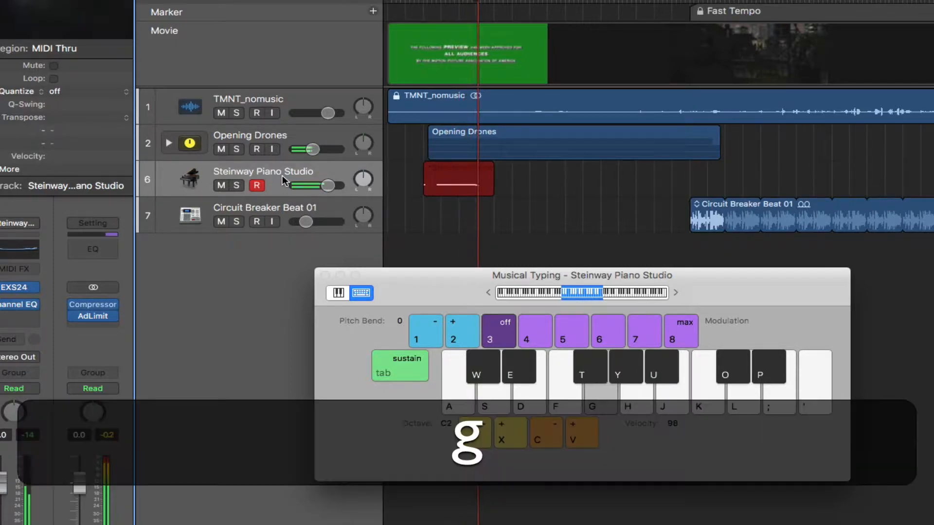
key(h)
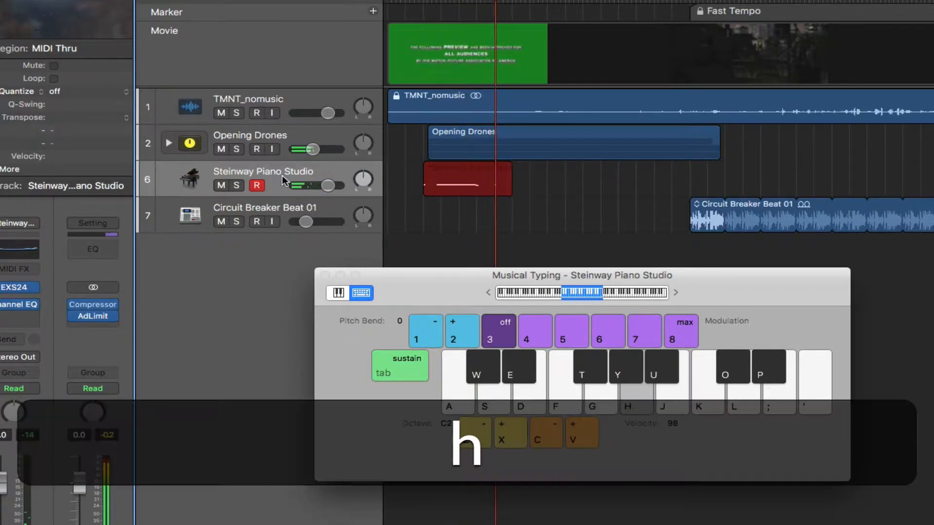
key(j)
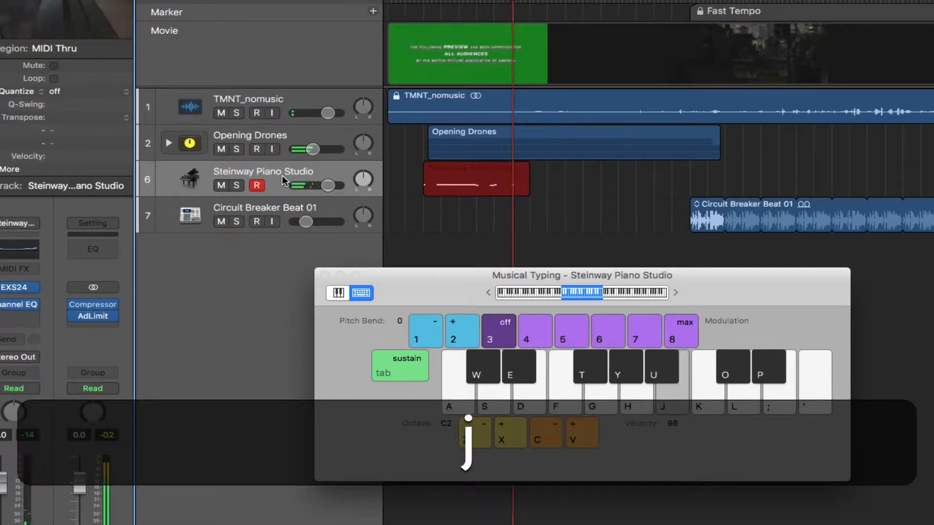
key(k)
key(l)
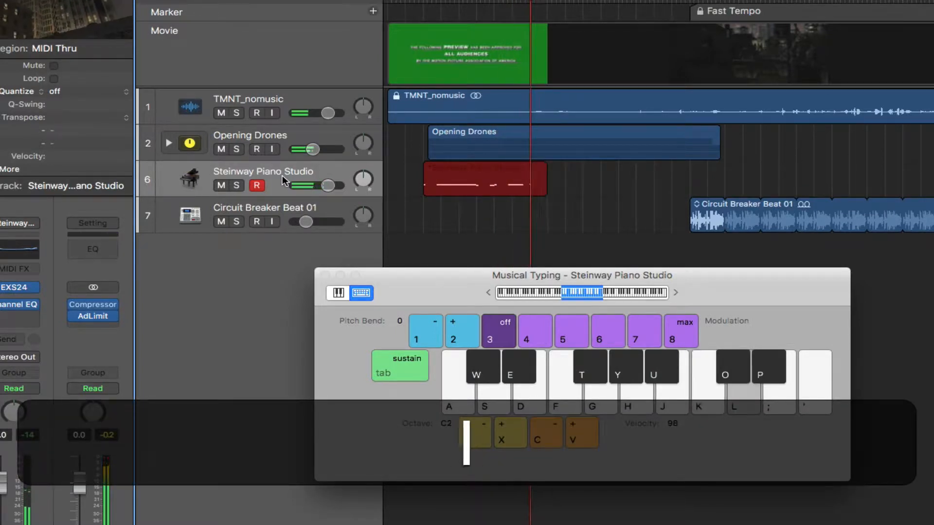
key(g)
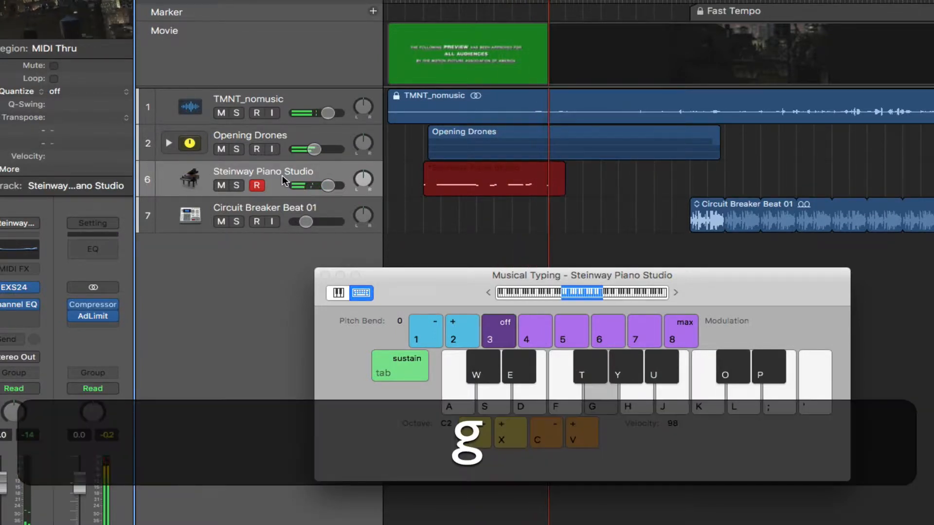
key(h)
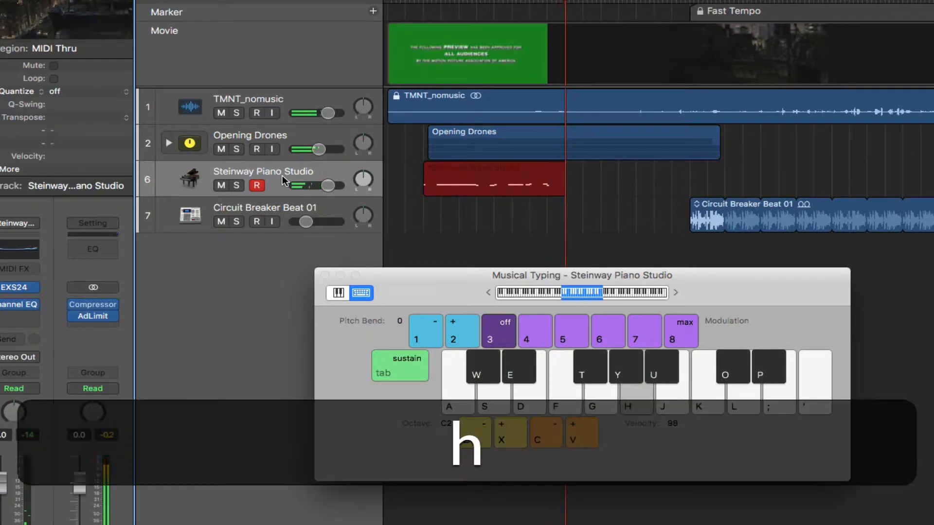
key(j)
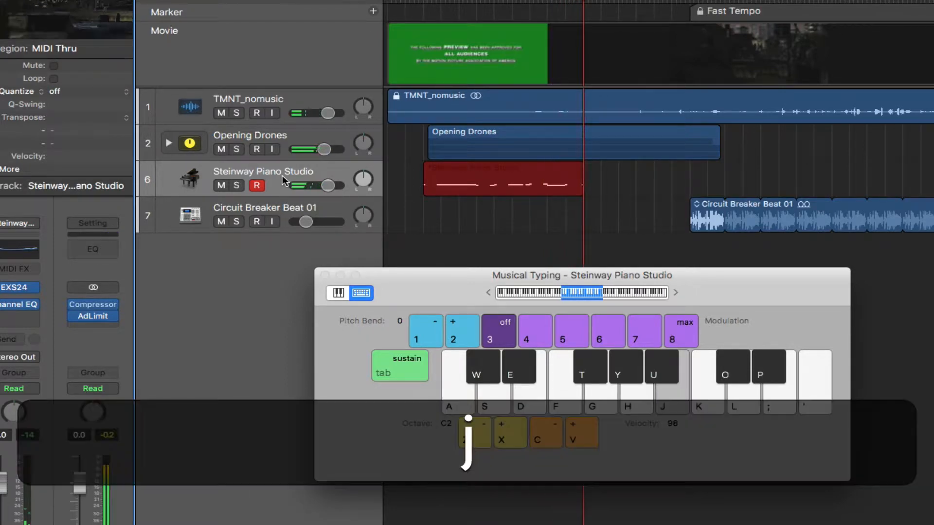
key(k)
key(h)
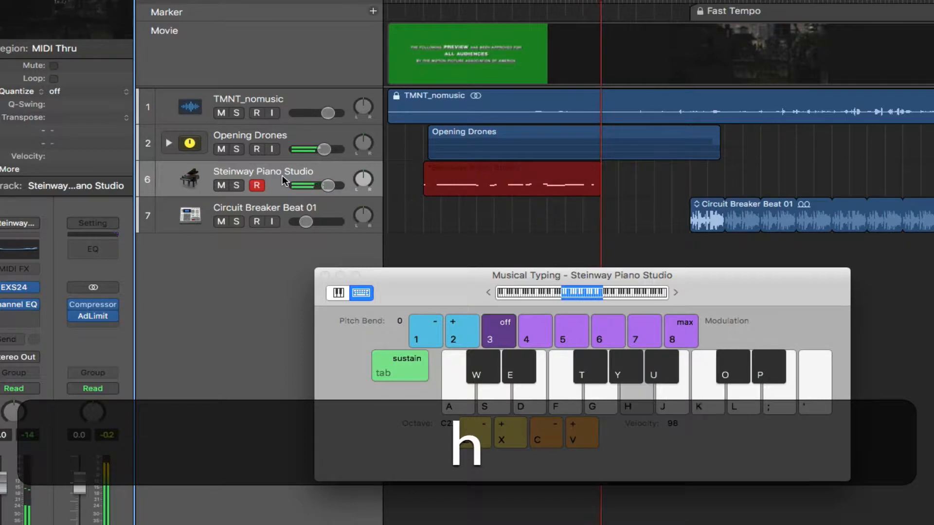
key(g)
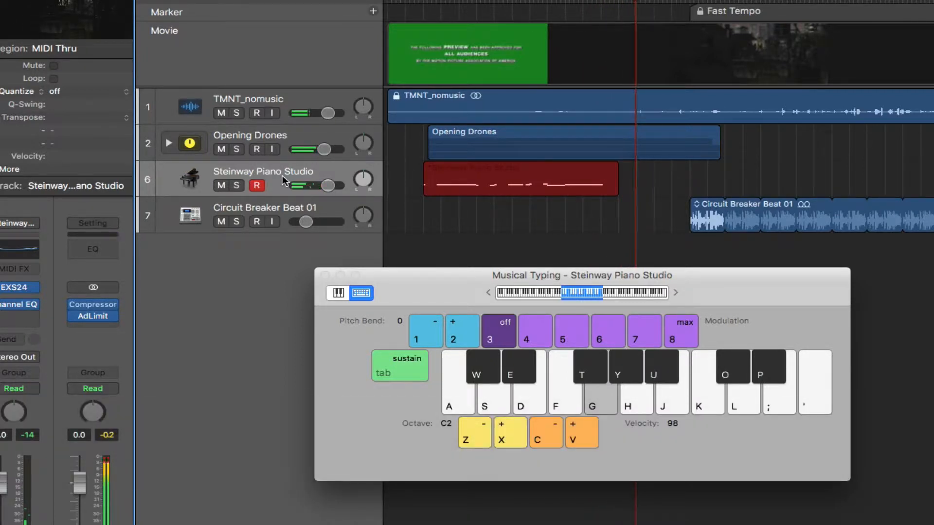
key(h)
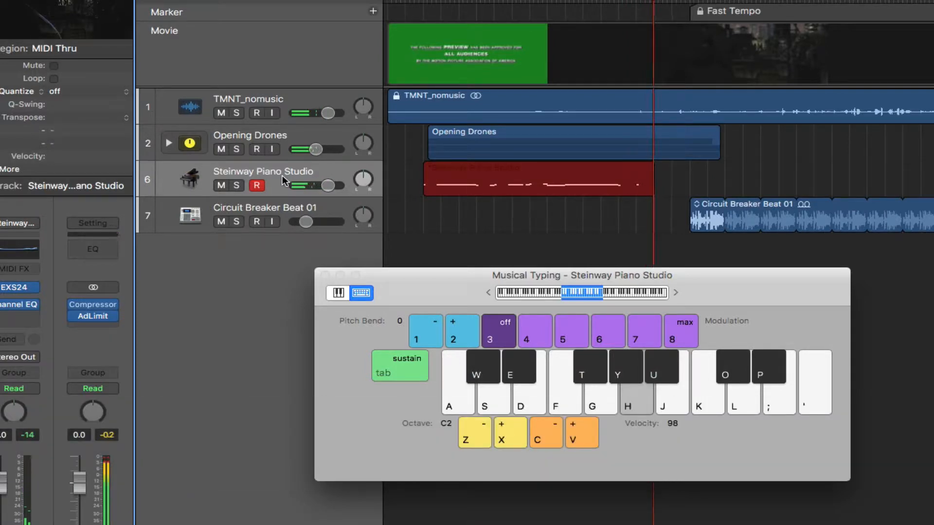
key(j)
key(k)
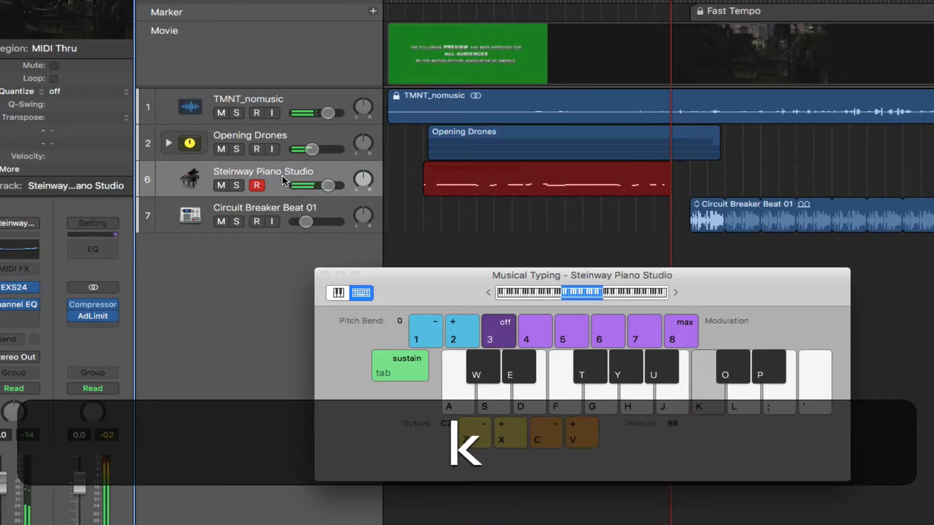
key(l)
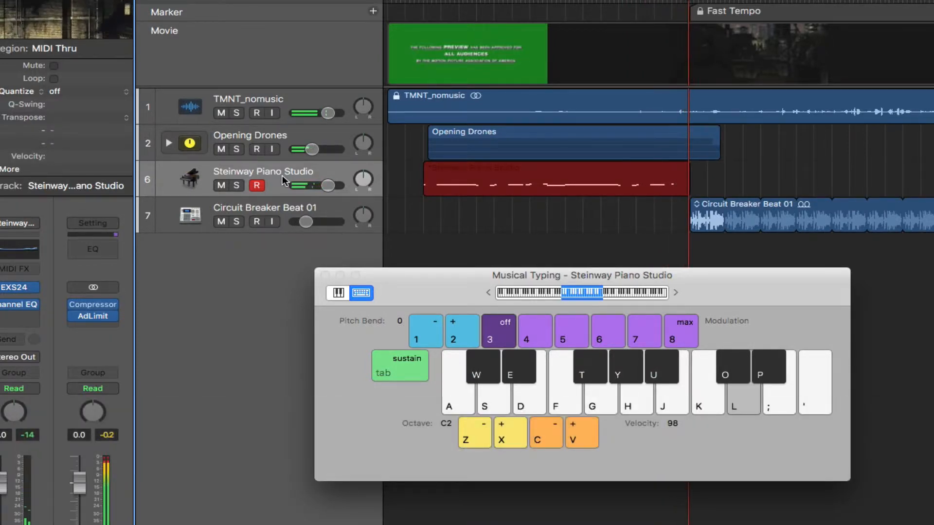
key(h)
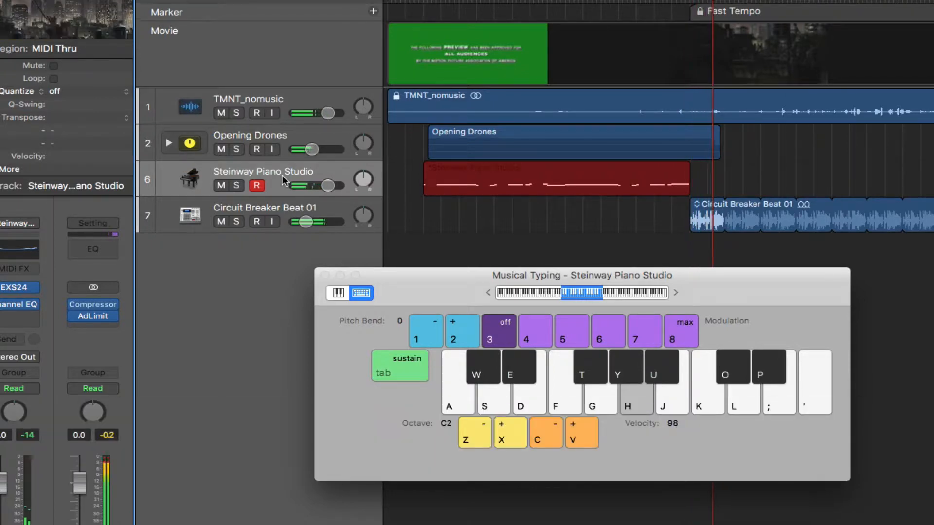
key(space)
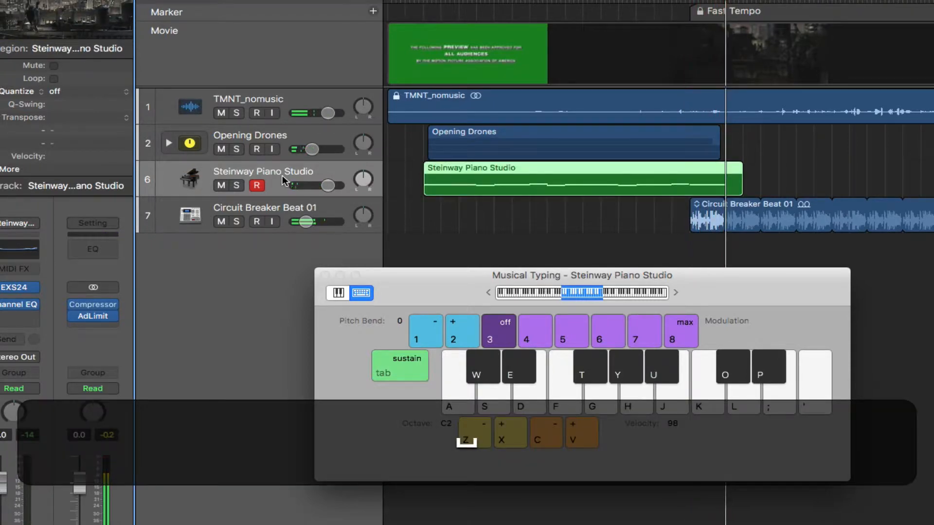
- Close the Musical Typing keyboard and open the recorded Steinway Piano Studio region in the Piano Roll with no notes selected
click(325, 277)
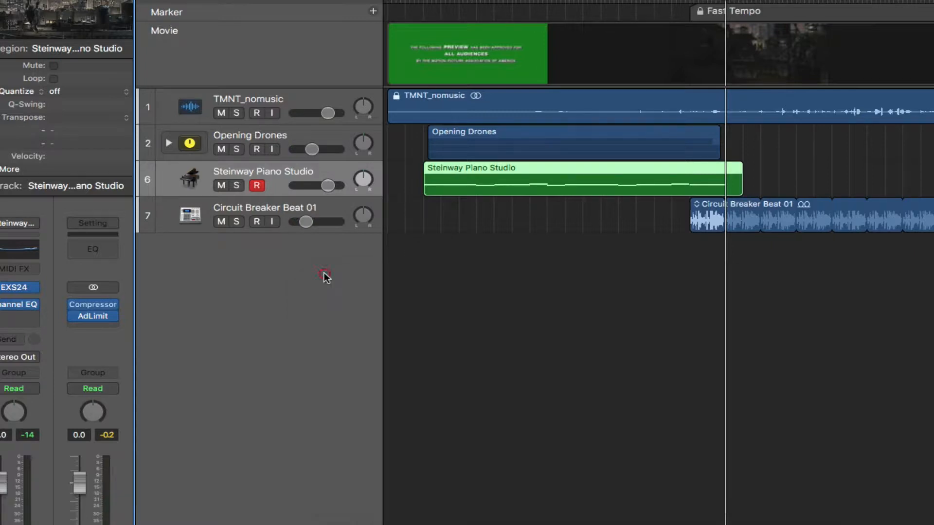
double_click(488, 188)
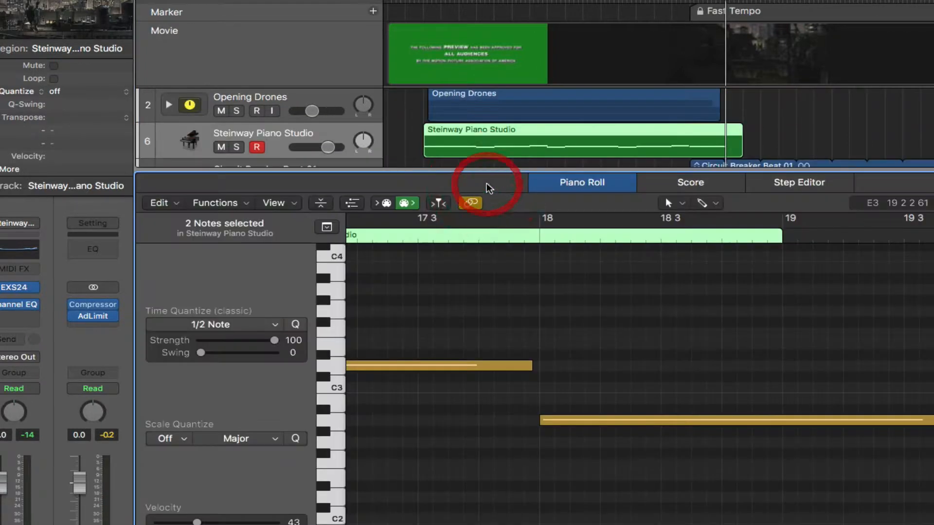
click(625, 311)
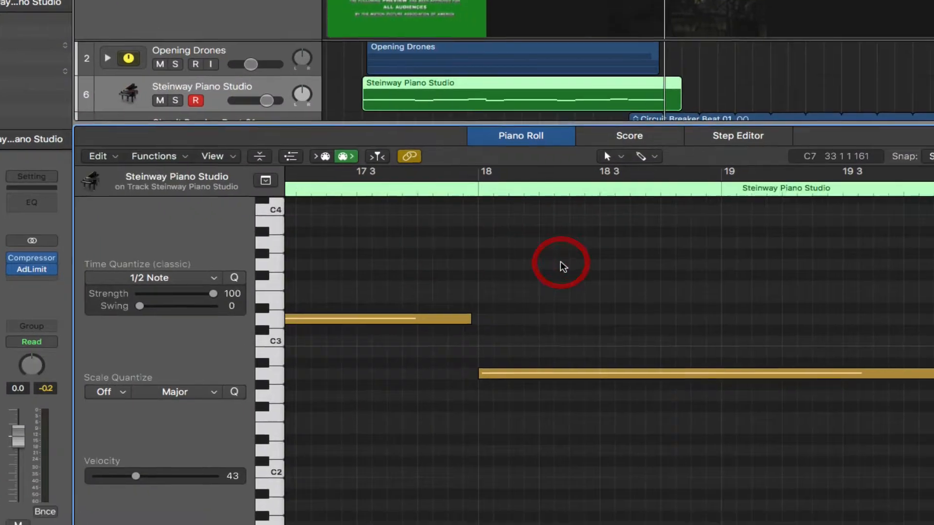
- Examine the recorded melody from bar 3 onward in the Piano Roll, including the pitch and velocity of the first note in bar 4
key(super+Left)
key(super+Left)
key(super+Left)
key(super+Left)
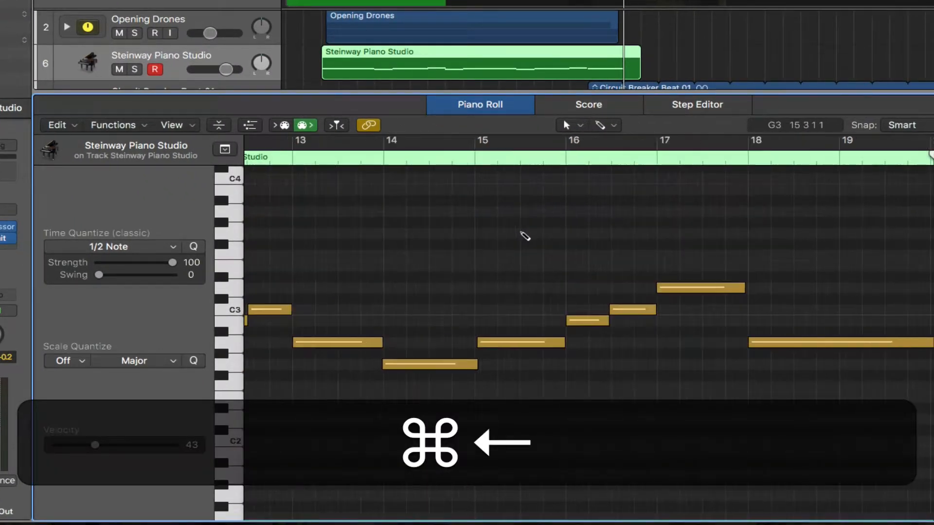
scroll(521, 231, left, 5)
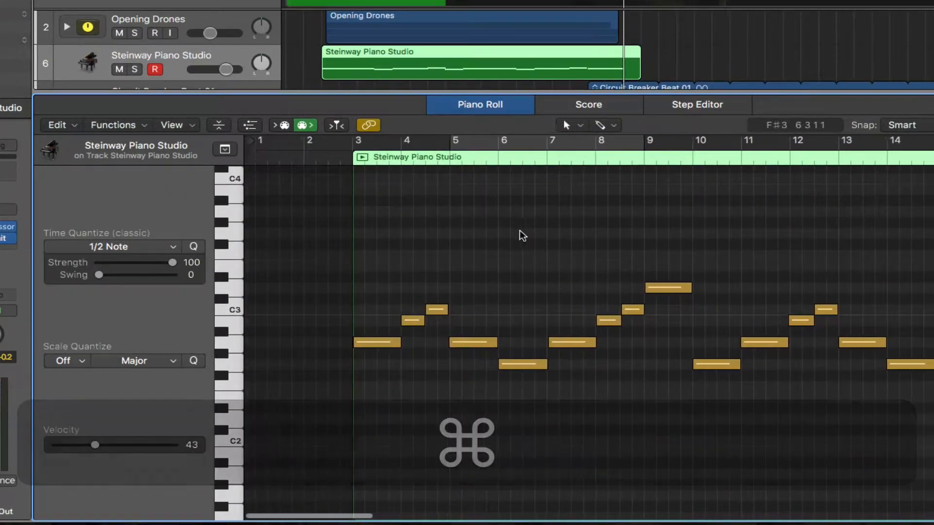
scroll(523, 236, right, 3)
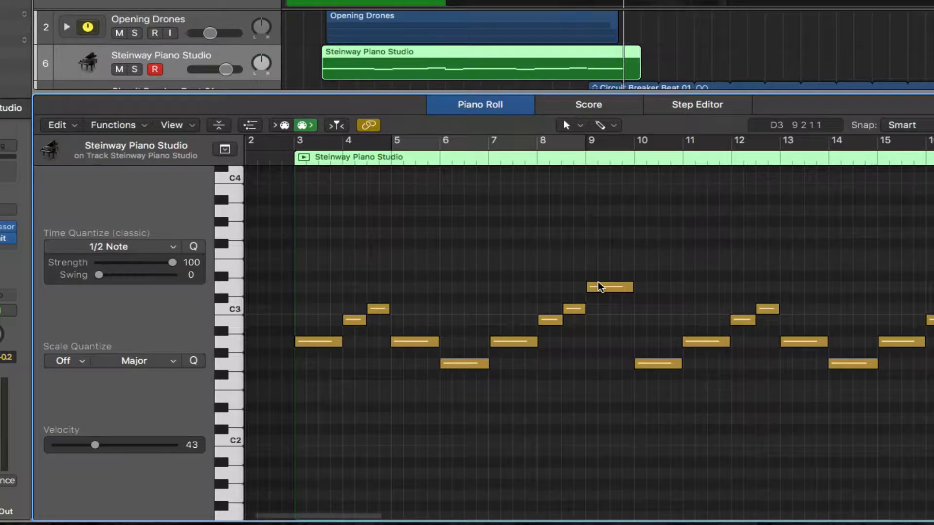
mouse_move(598, 284)
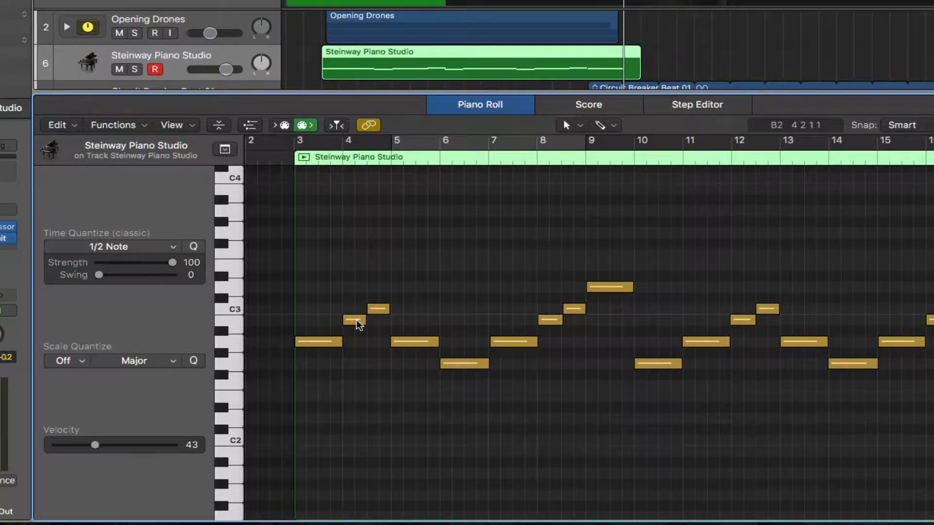
mouse_move(357, 324)
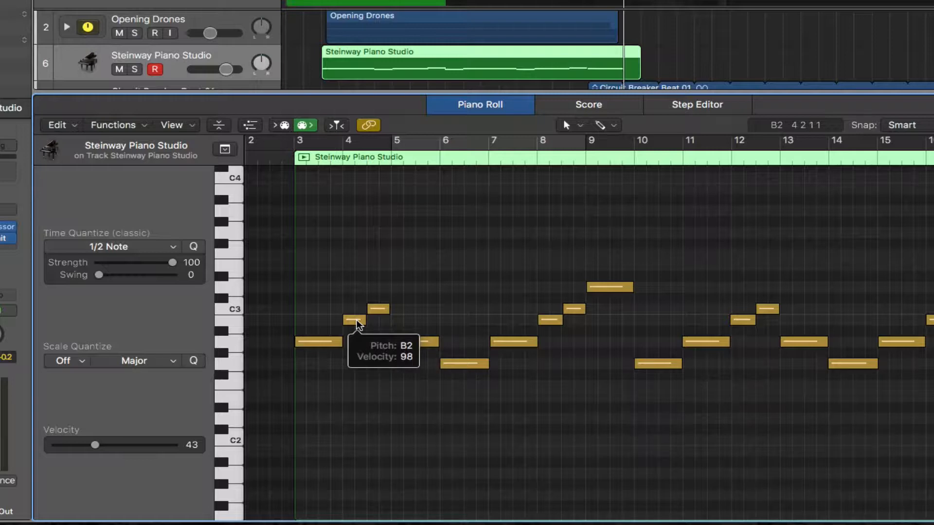
- Select all the melody notes and bring up the Humanize MIDI Transform settings for them
key(super+a)
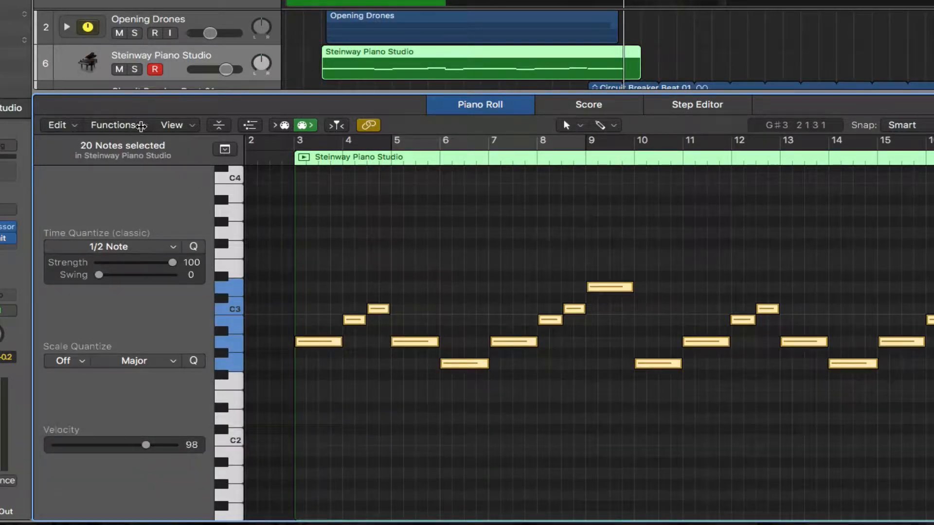
click(139, 126)
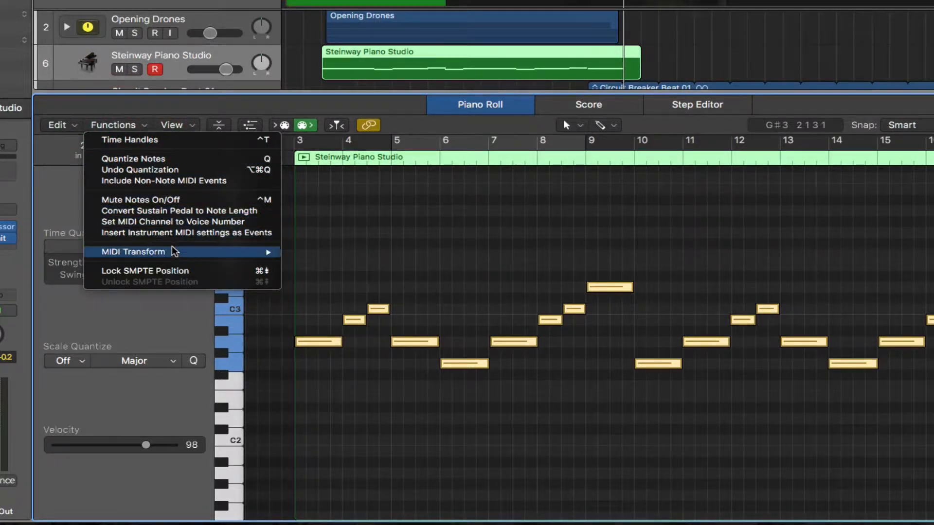
mouse_move(175, 252)
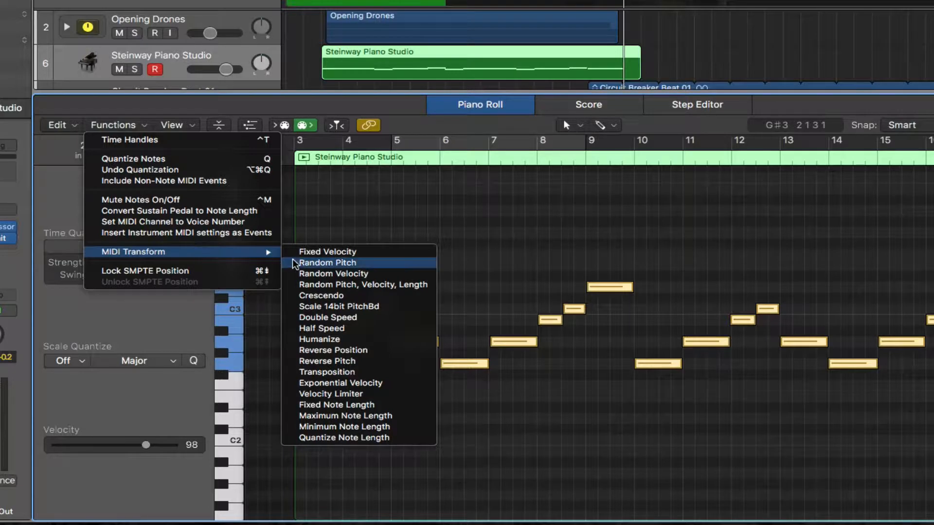
click(348, 339)
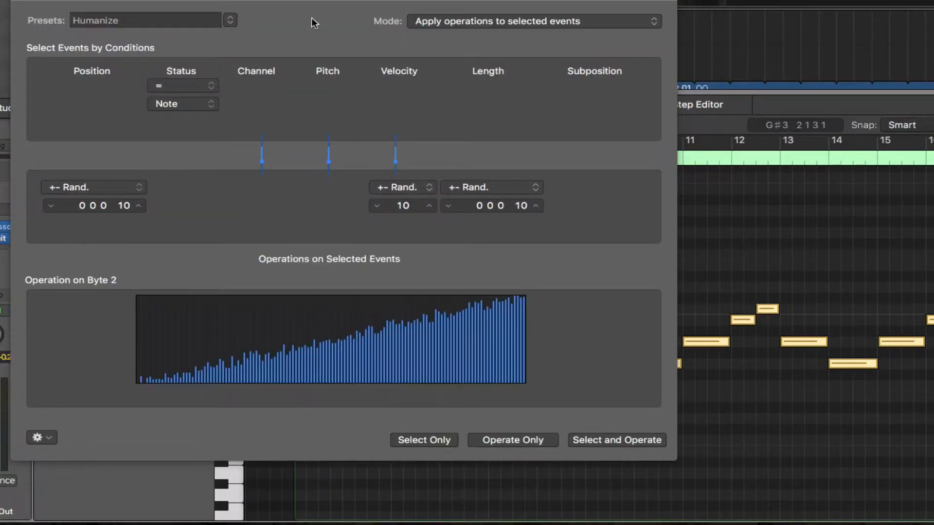
drag(306, 1, 411, 1)
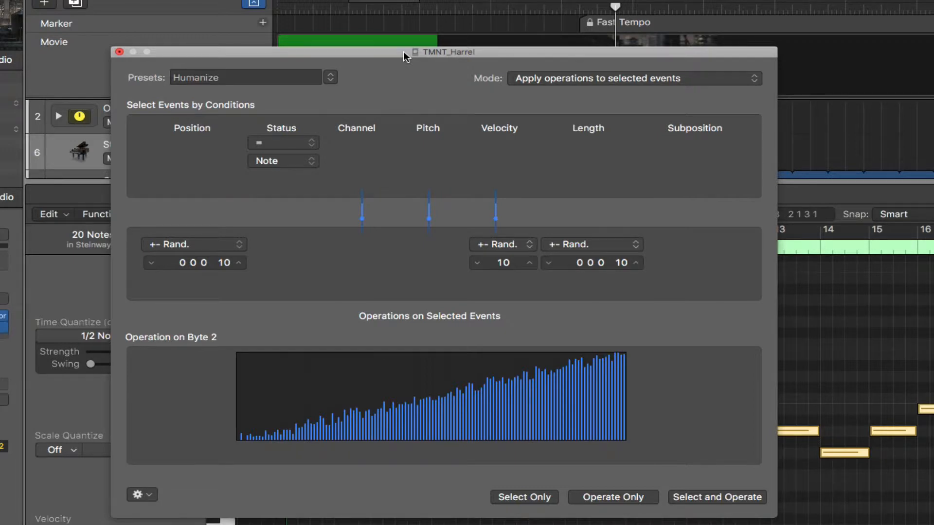
- Try raising the Humanize random velocity range to 13 and set it back to 10
click(531, 262)
click(531, 262)
click(531, 263)
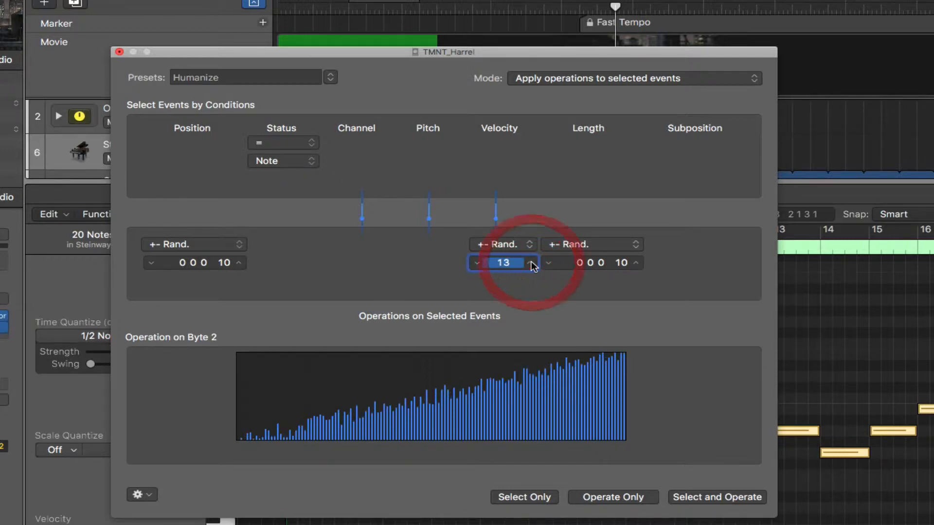
click(479, 261)
click(480, 262)
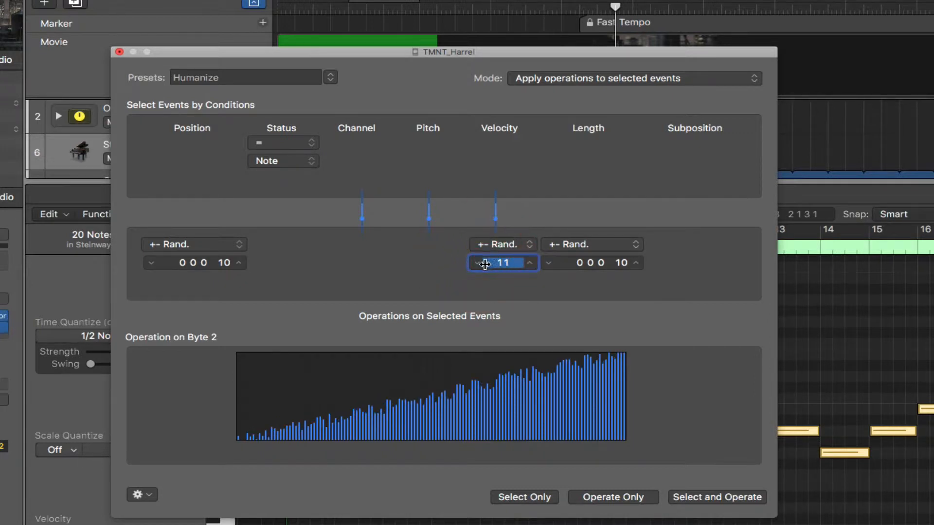
click(480, 263)
drag(504, 263, 521, 263)
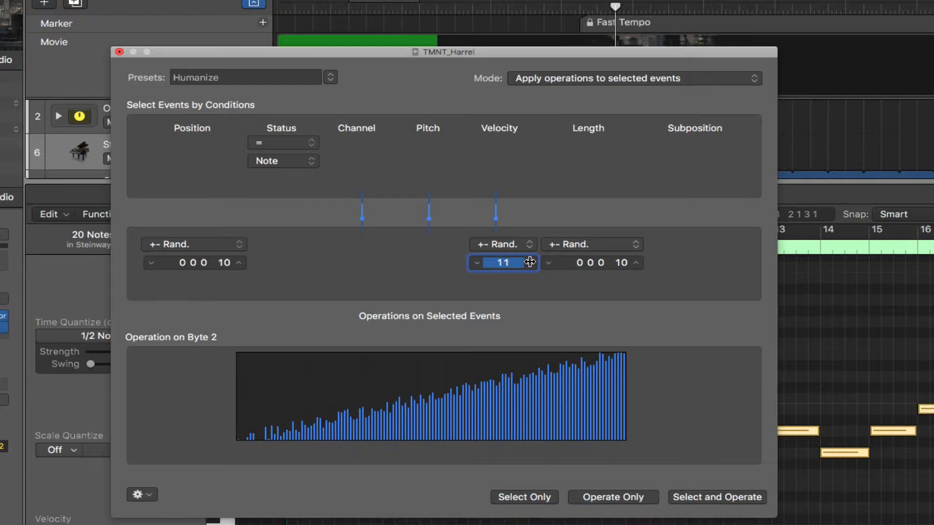
click(476, 261)
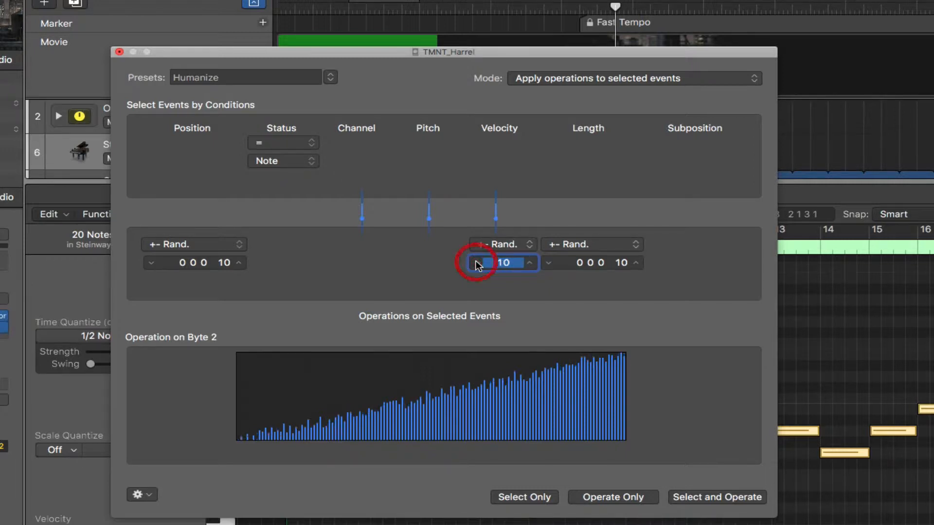
click(477, 262)
click(531, 263)
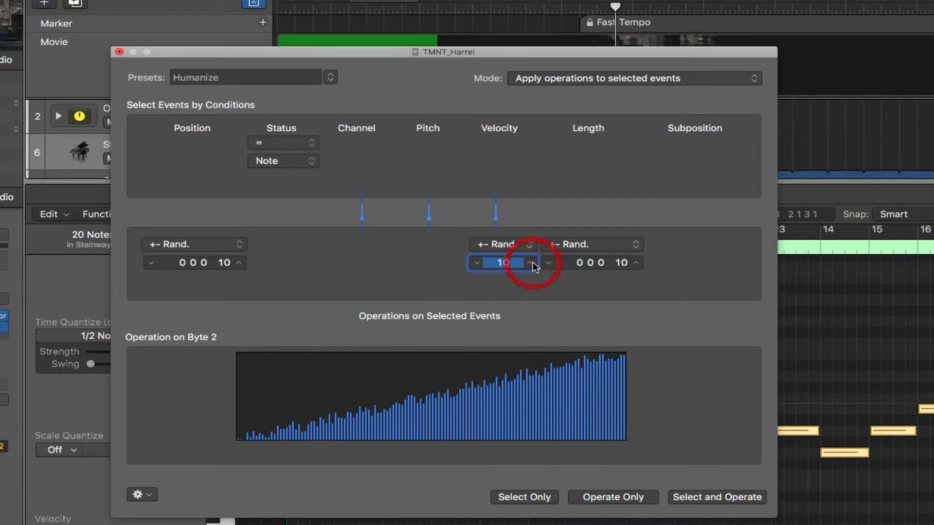
- Apply the Humanize operation to the selected notes, close its window, and deselect the notes
click(609, 498)
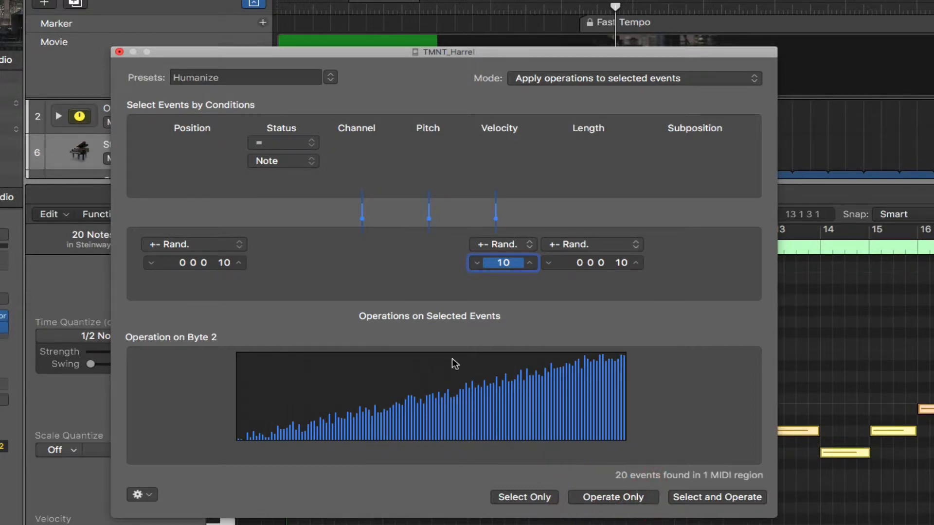
click(119, 51)
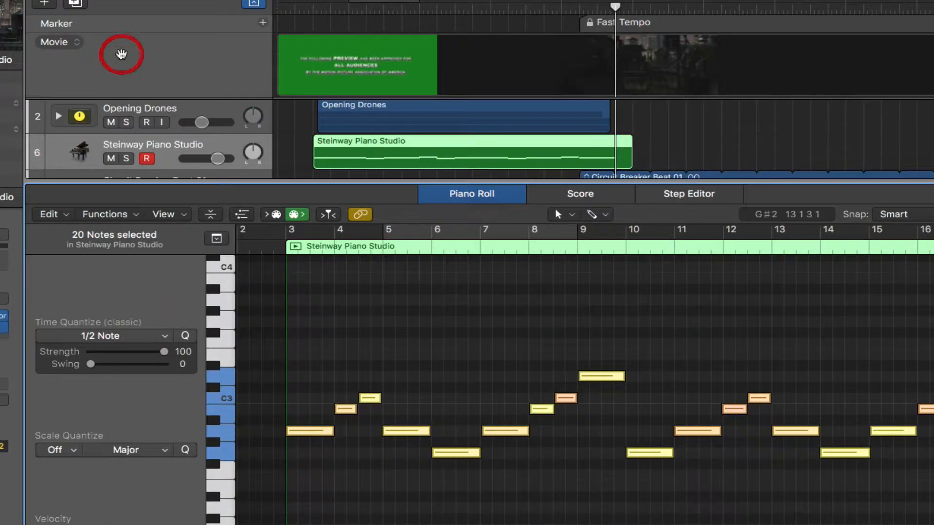
click(419, 308)
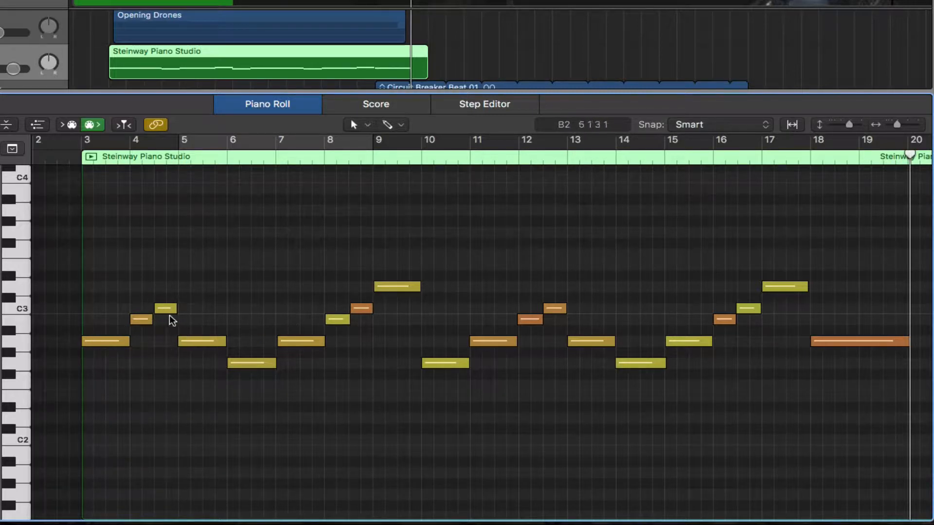
- Audition the first three humanized notes of the melody, A2, B2 and C3, leaving no note selected
click(109, 342)
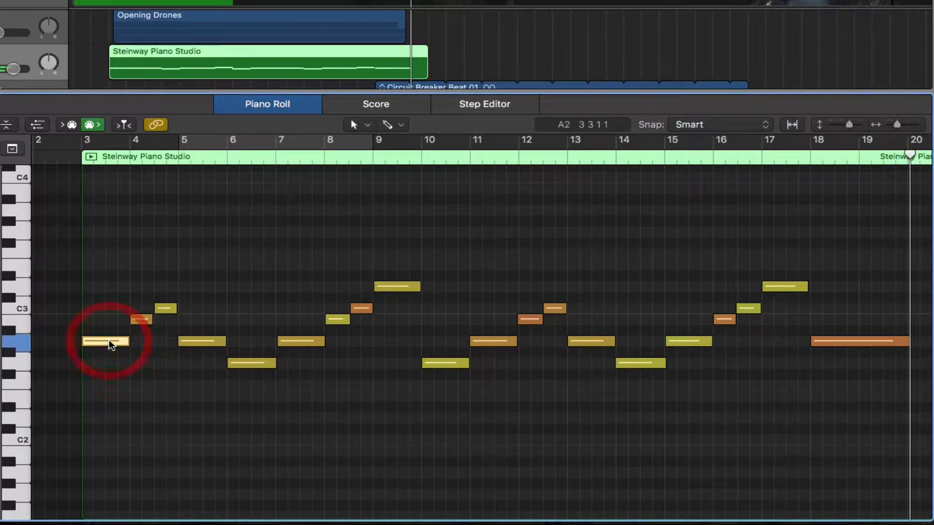
click(141, 319)
click(162, 309)
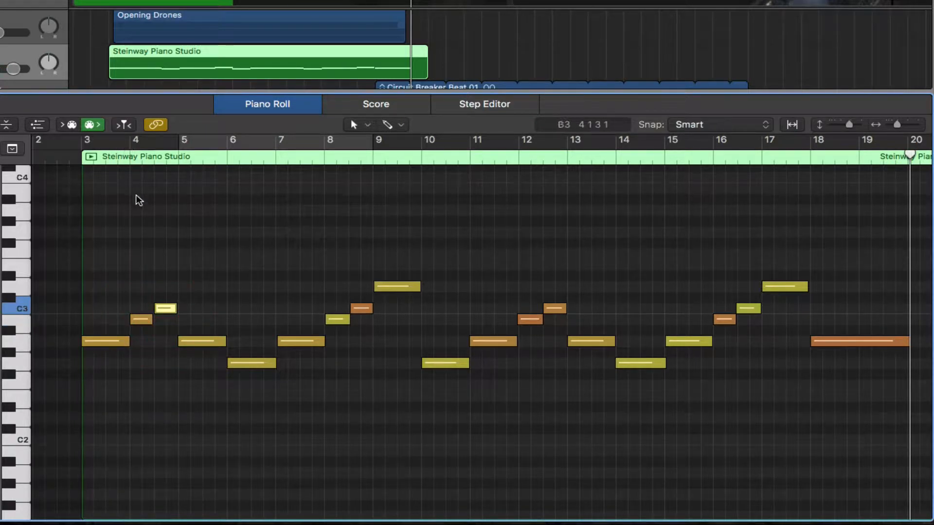
click(132, 212)
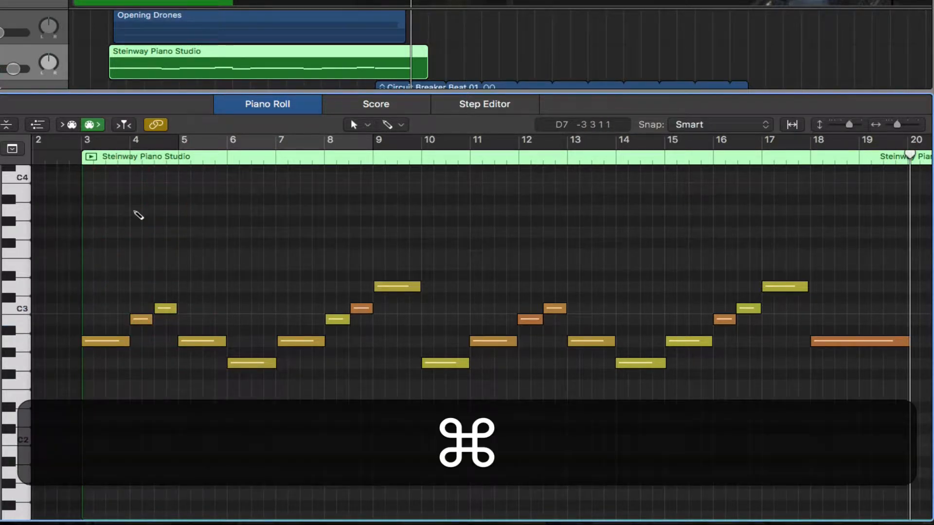
- Quantize the timing of all melody notes to 1/2 Note and close the Piano Roll
key(super+a)
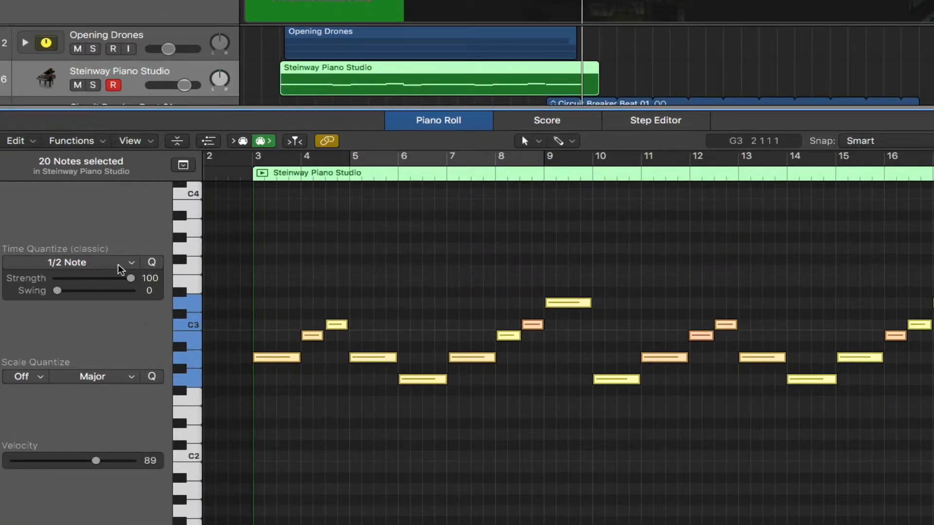
click(152, 263)
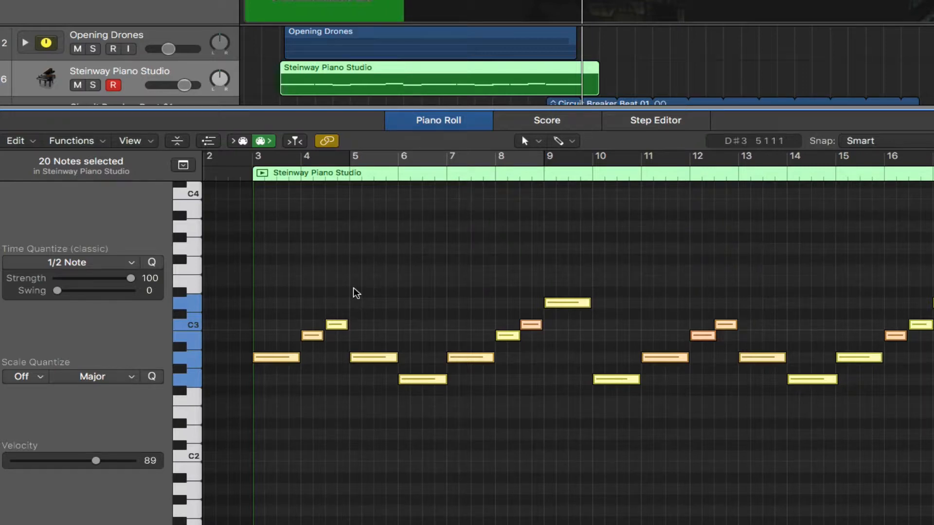
key(p)
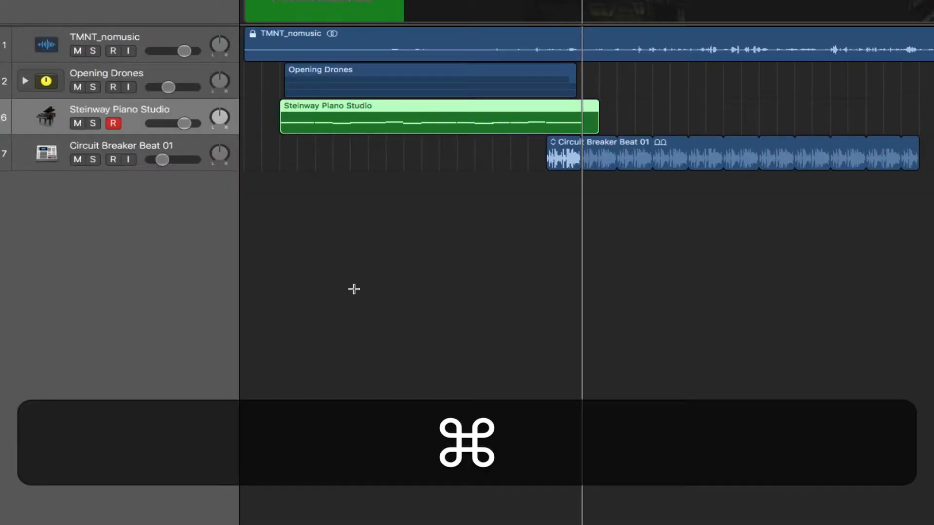
- Create two new tracks with duplicate settings below the Steinway Piano Studio track
key(super+d)
key(super+d)
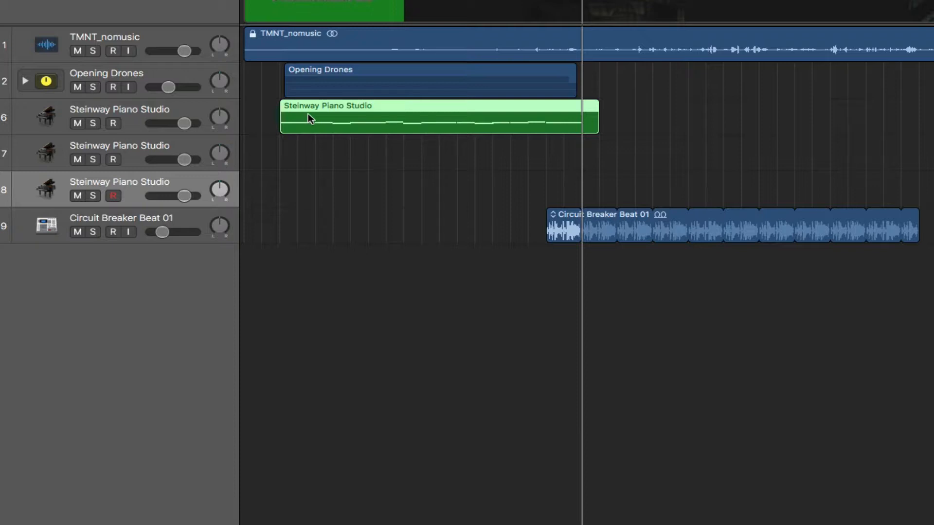
- Place an alias of the Steinway Piano Studio region at bar 3 on each of the duplicate tracks 7 and 8
drag(308, 117, 309, 150)
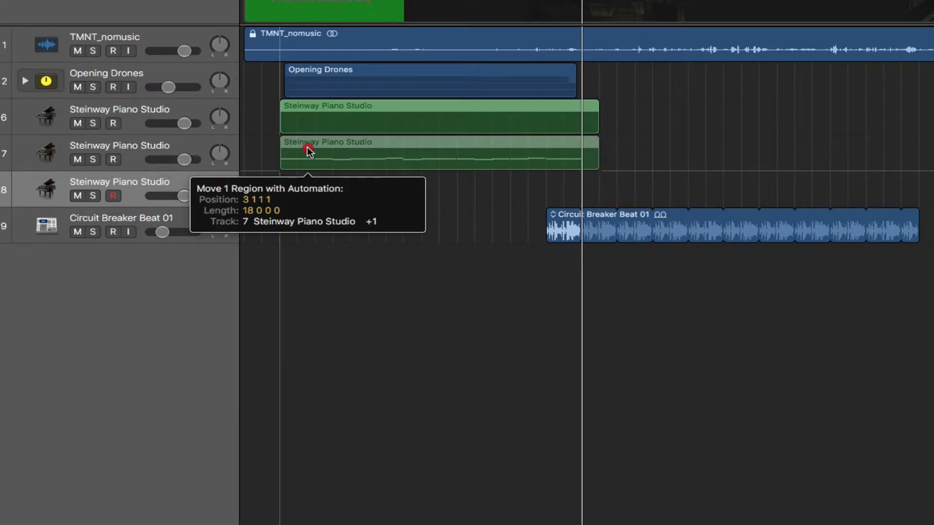
key(alt)
drag(308, 149, 309, 148)
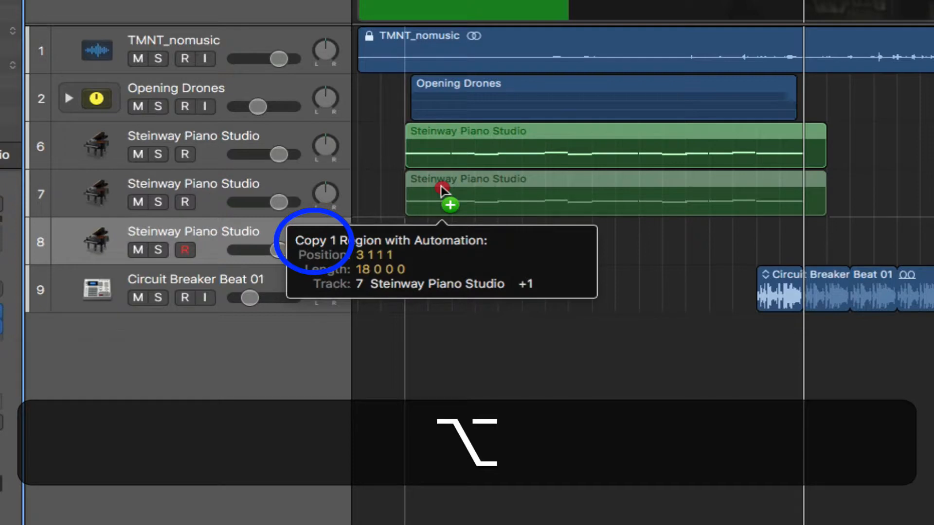
drag(441, 186, 442, 186)
key(shift)
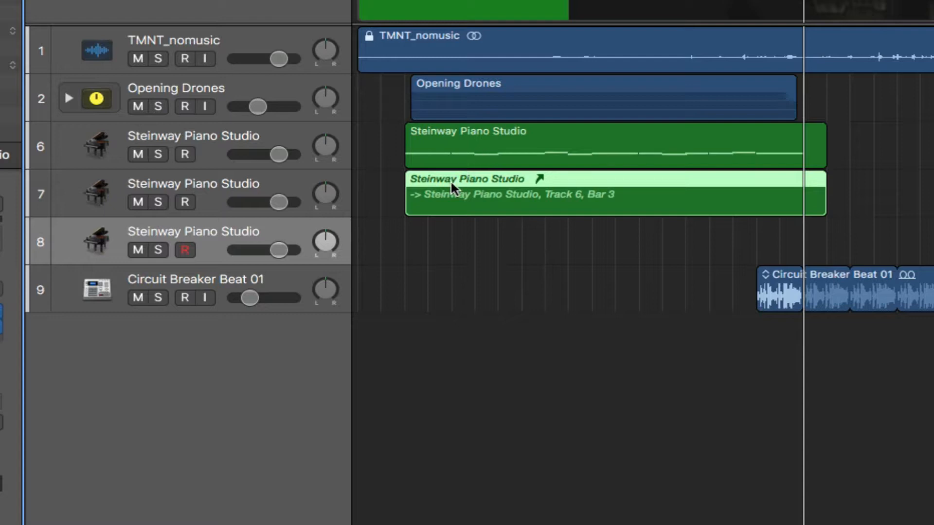
drag(452, 187, 450, 240)
key(alt)
key(shift)
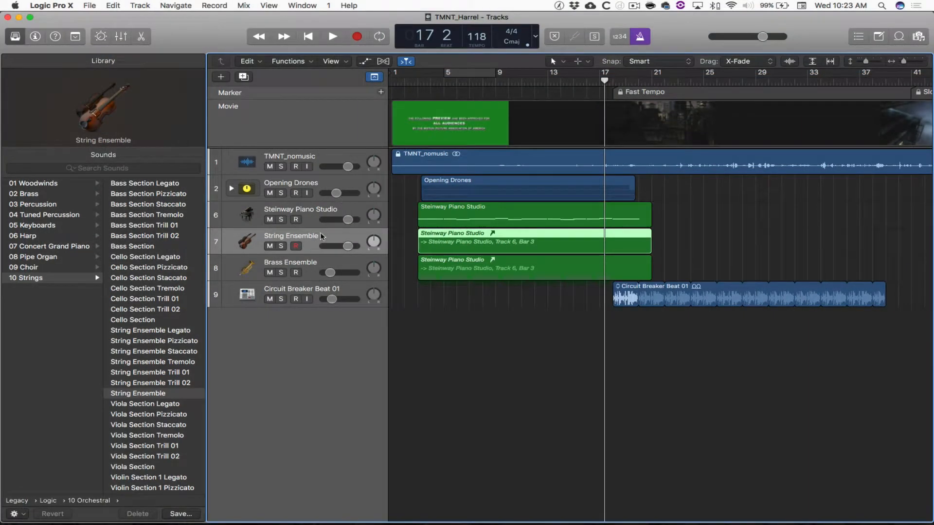
- Check the Library patches used by the String Ensemble and Brass Ensemble tracks
click(320, 236)
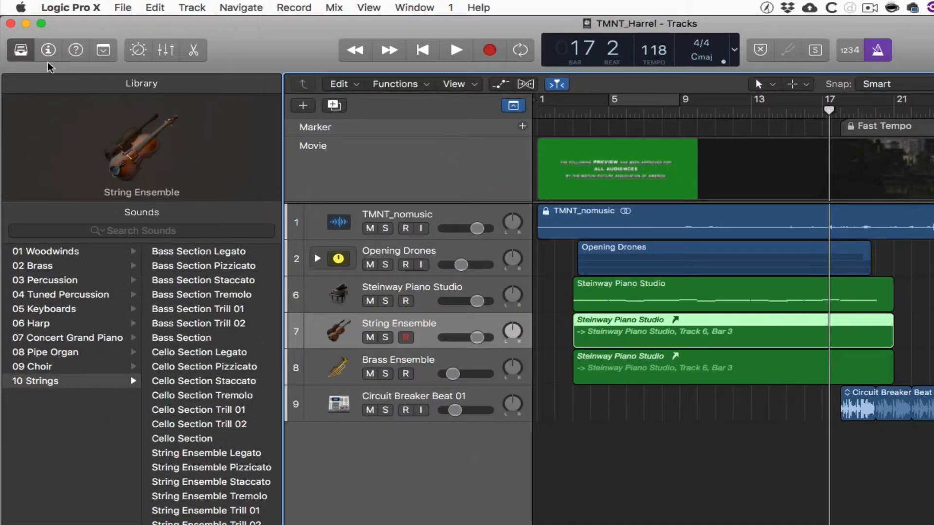
click(21, 50)
click(21, 50)
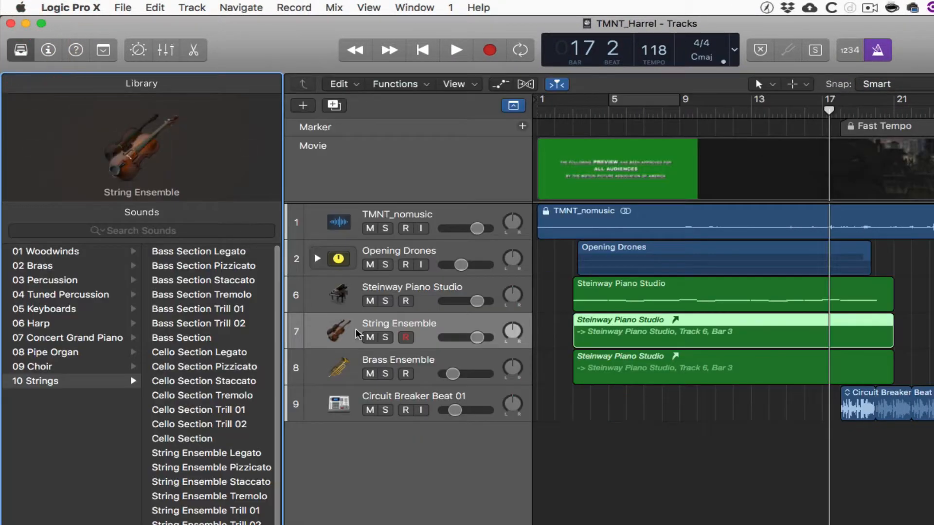
click(385, 366)
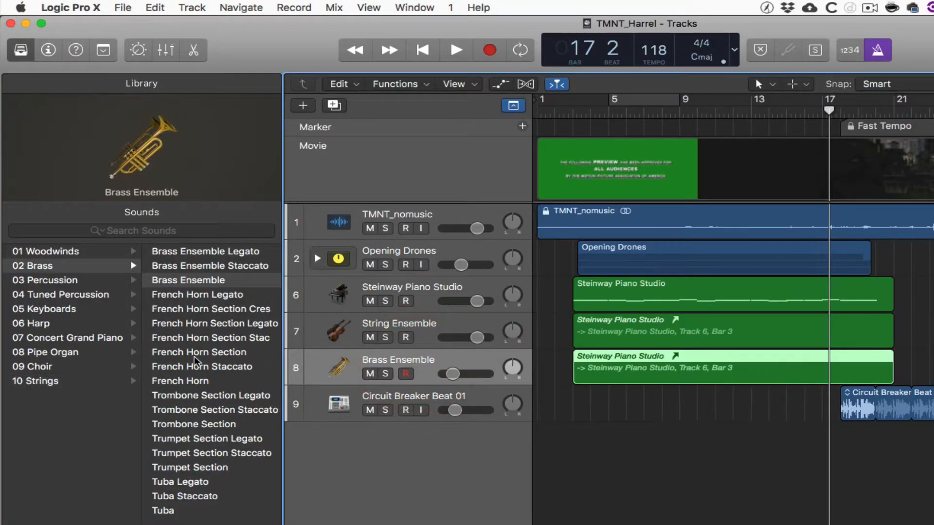
click(90, 267)
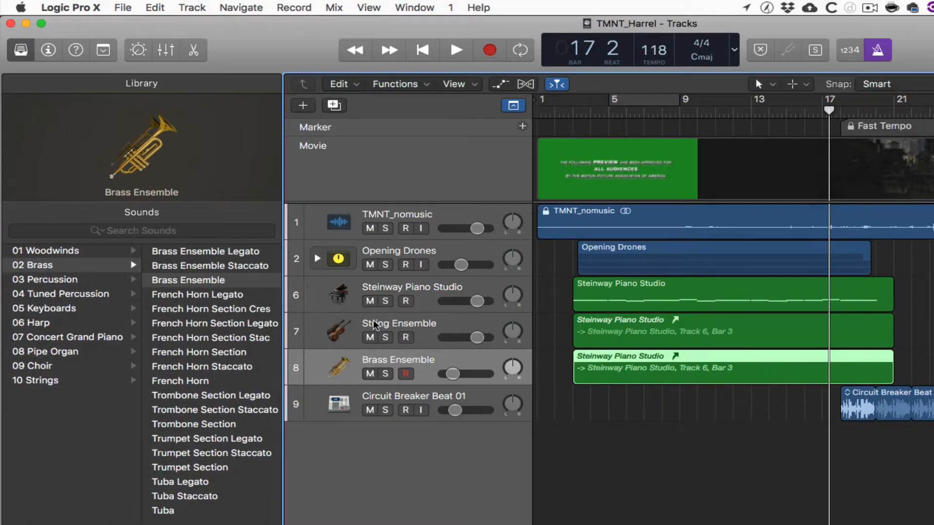
- Change the Steinway Piano Studio track's sound to Flute Section Legato from the Orchestral Woodwinds
click(441, 293)
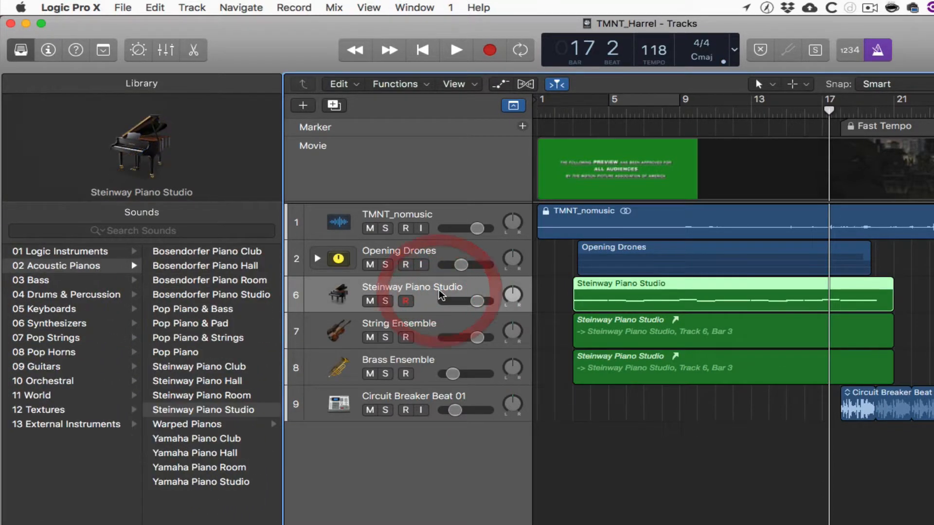
click(75, 381)
click(216, 253)
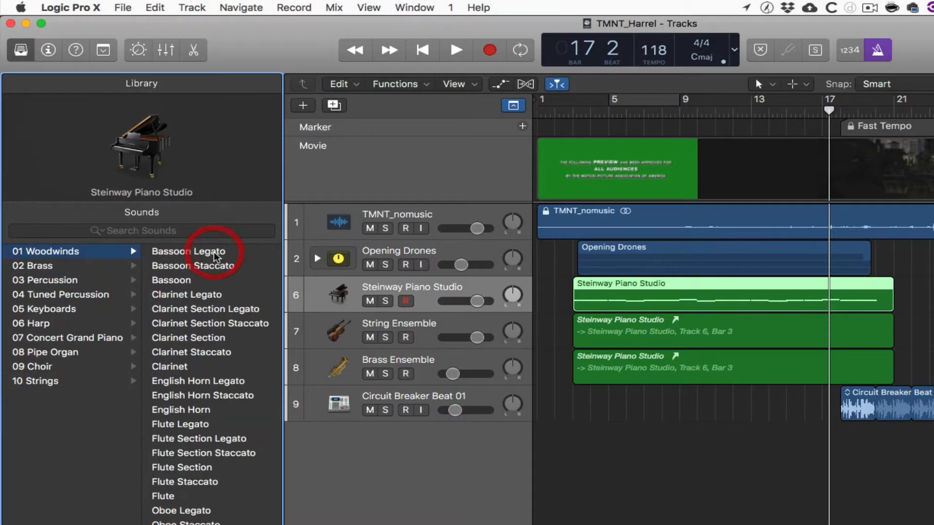
click(223, 439)
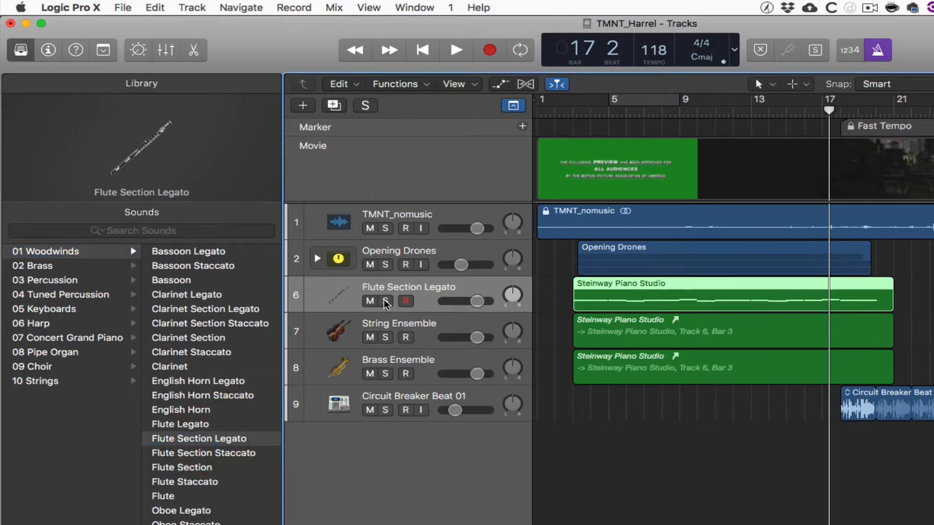
- Solo the Flute Section Legato, String Ensemble and Brass Ensemble tracks and play the layered melody
click(385, 301)
click(385, 337)
click(385, 374)
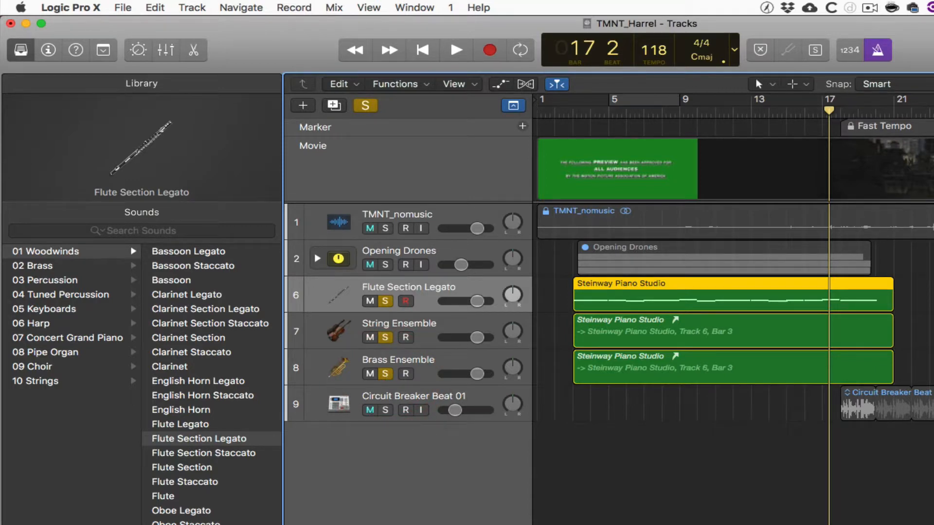
key(super+Return)
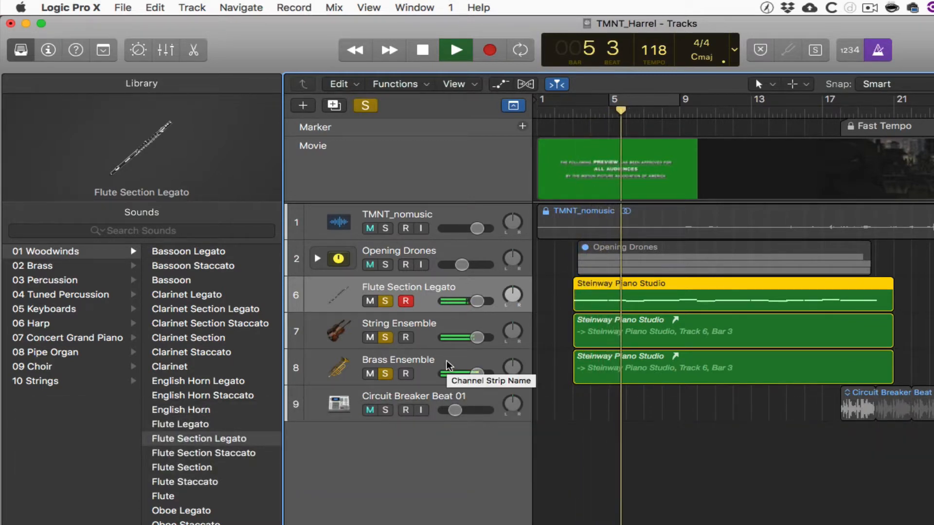
- Lower the Brass Ensemble track's volume during playback and select that track
drag(476, 374, 427, 361)
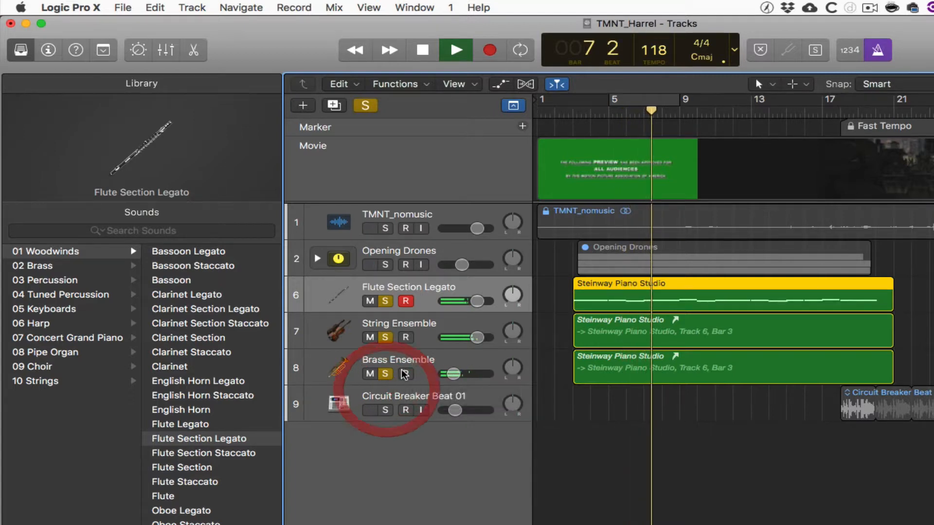
click(427, 361)
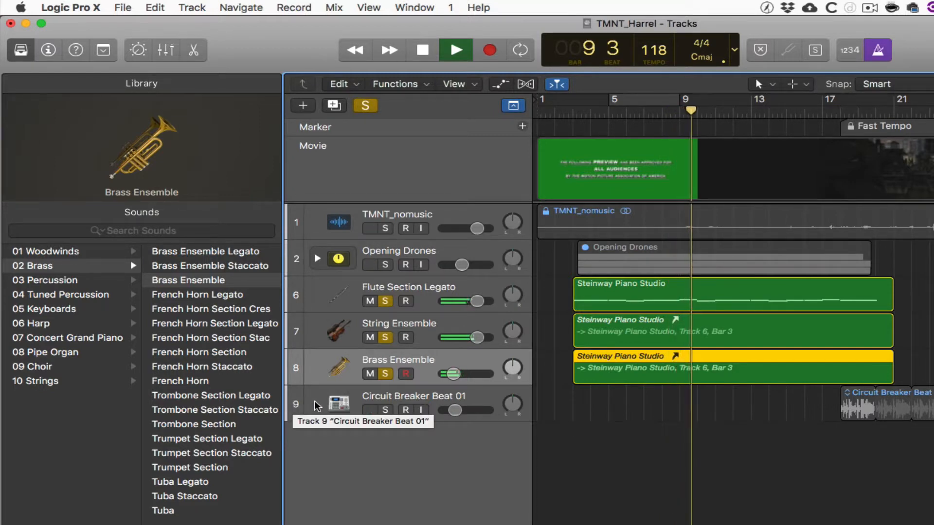
- Change the Brass Ensemble track's sound to Trombone Section Legato and transpose its region by -12
click(222, 396)
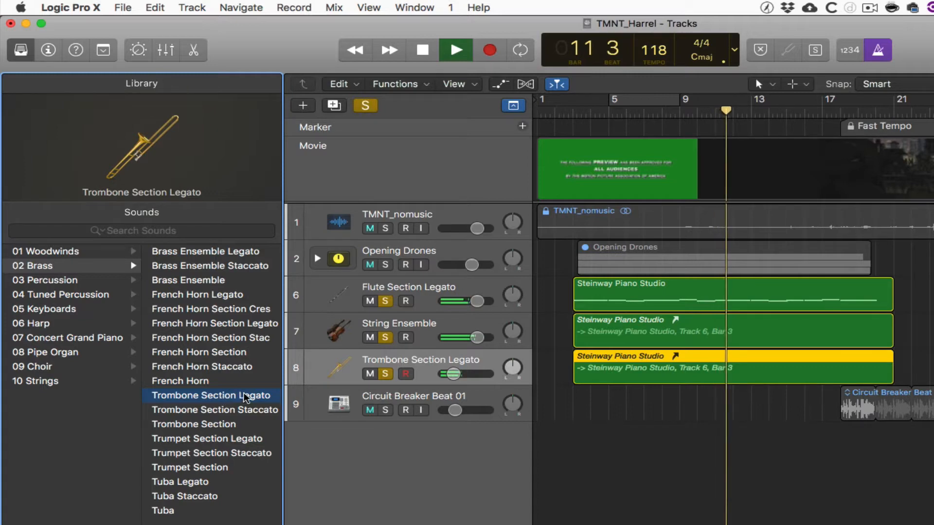
click(48, 51)
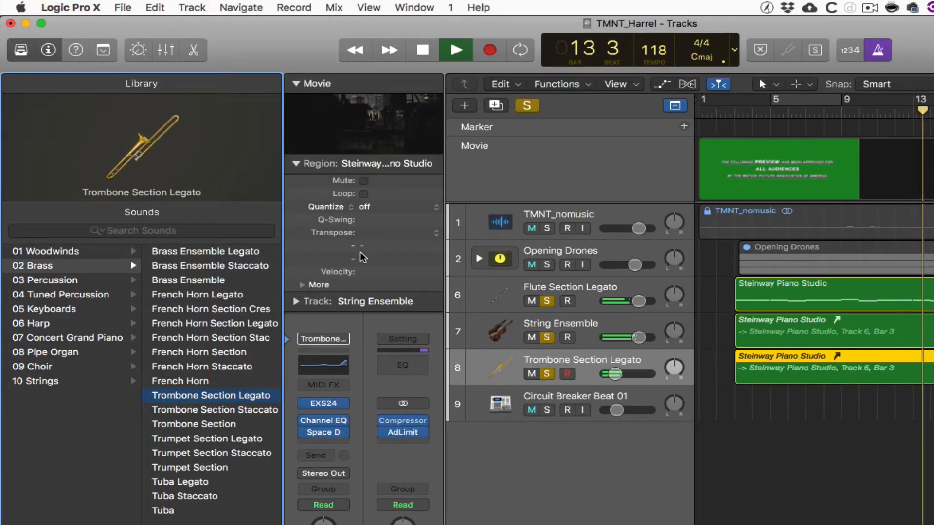
click(428, 232)
click(436, 235)
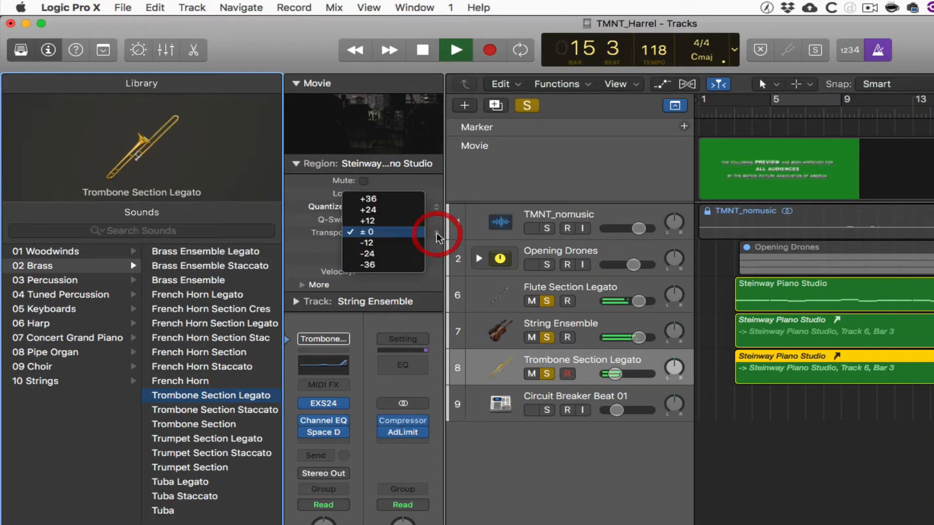
click(411, 244)
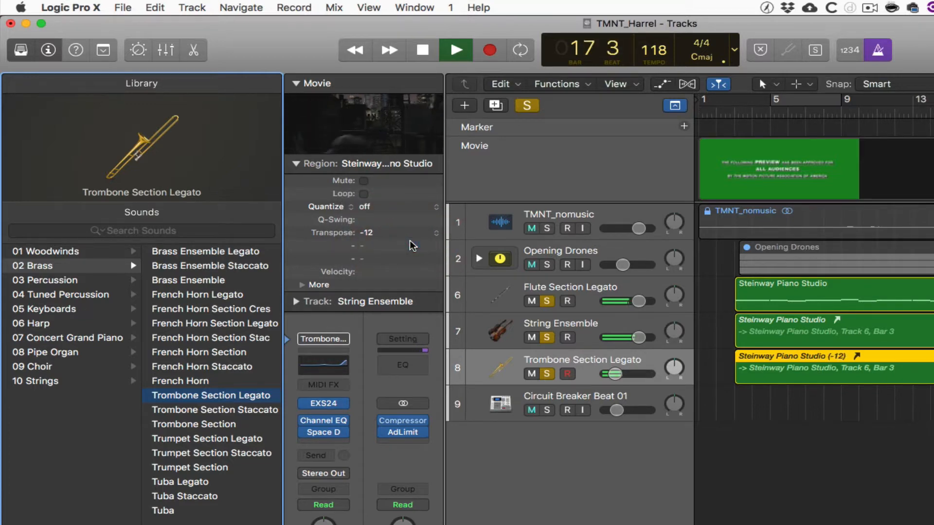
- Raise the Trombone Section Legato track's volume slightly and stop playback
drag(624, 377, 629, 378)
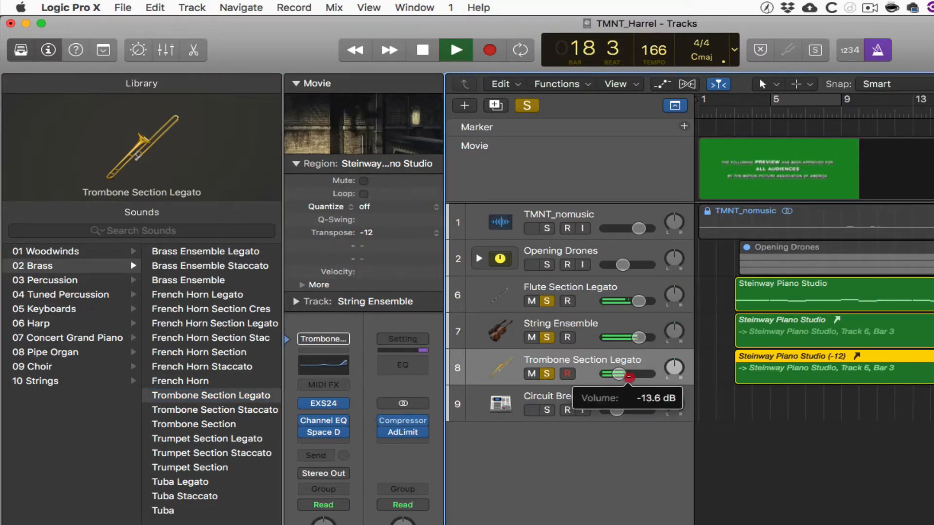
key(space)
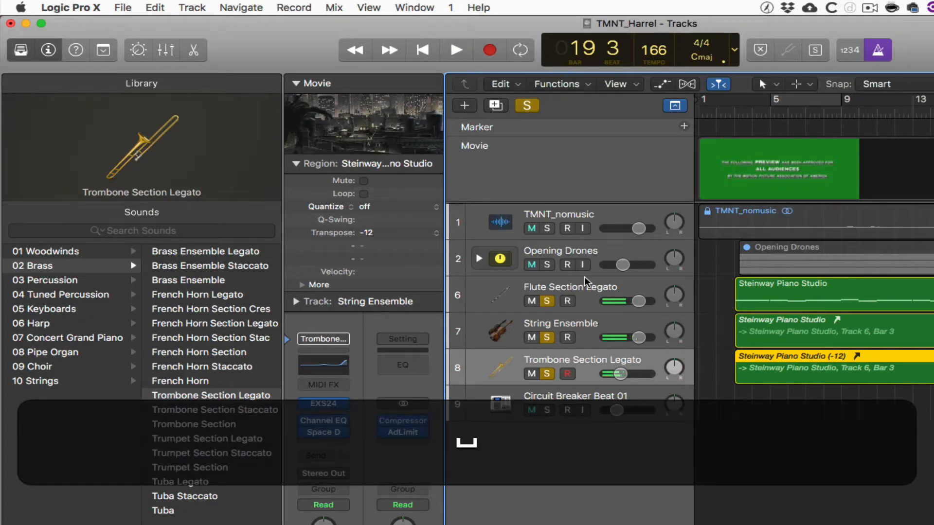
- Transpose the Flute Section Legato track's region by +12
click(581, 288)
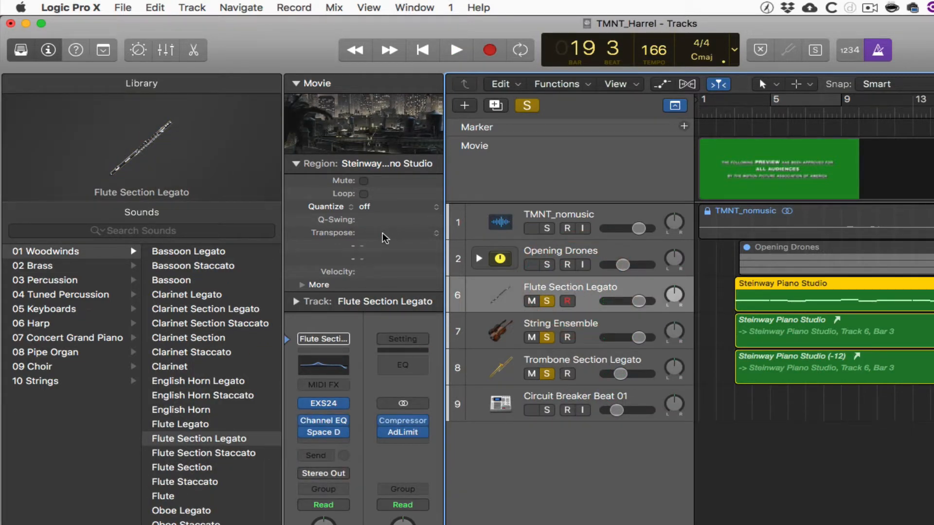
click(436, 234)
click(408, 222)
- Play the layered melody from bar 3 and lower the Trombone Section Legato track's volume to about -14.2 dB
click(738, 116)
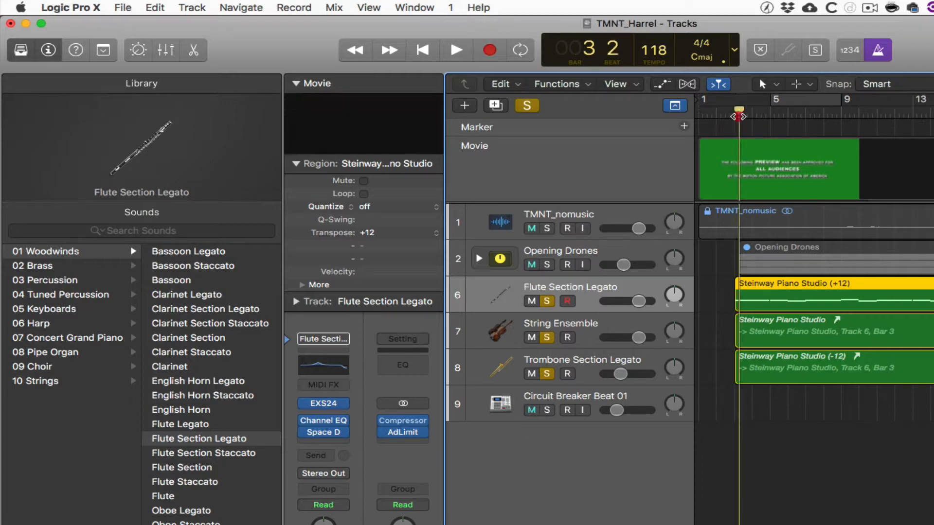
key(space)
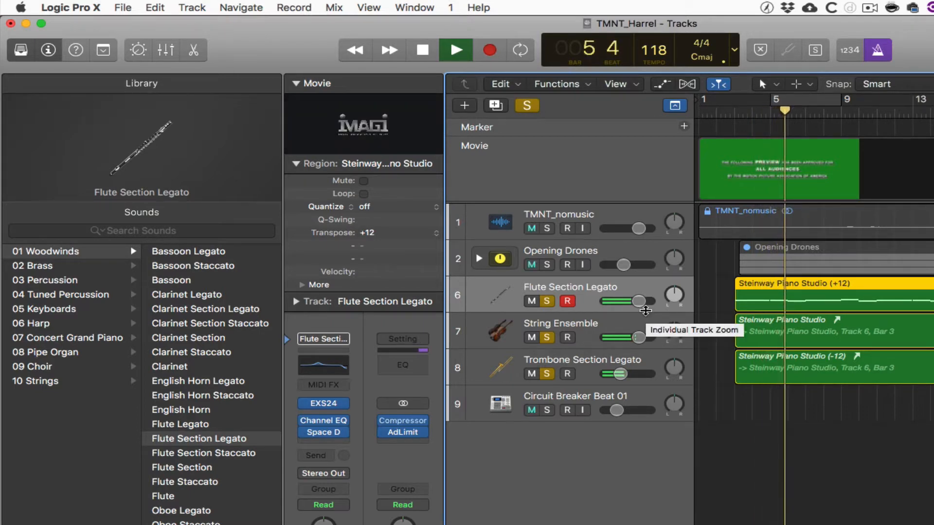
drag(619, 374, 614, 378)
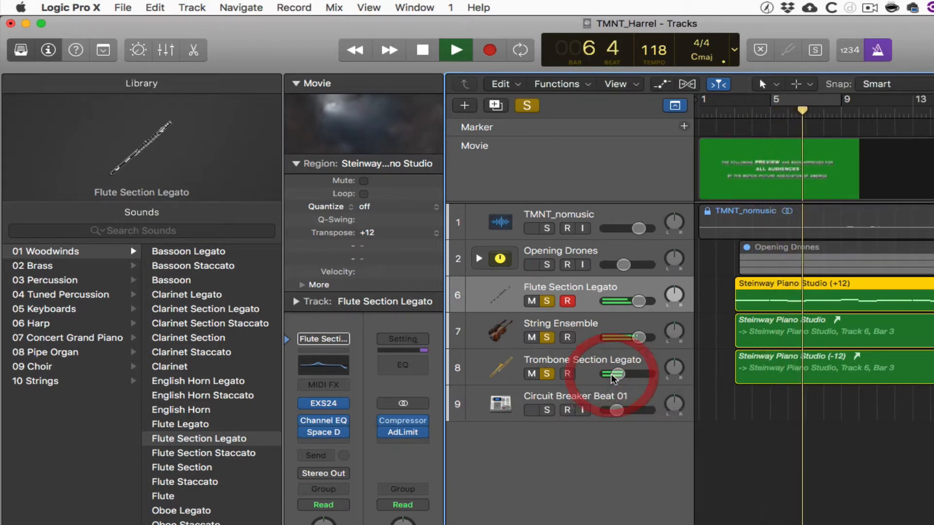
key(space)
- Add a Bus 3 send to the flute, string and trombone channel strips together in the Mixer
key(x)
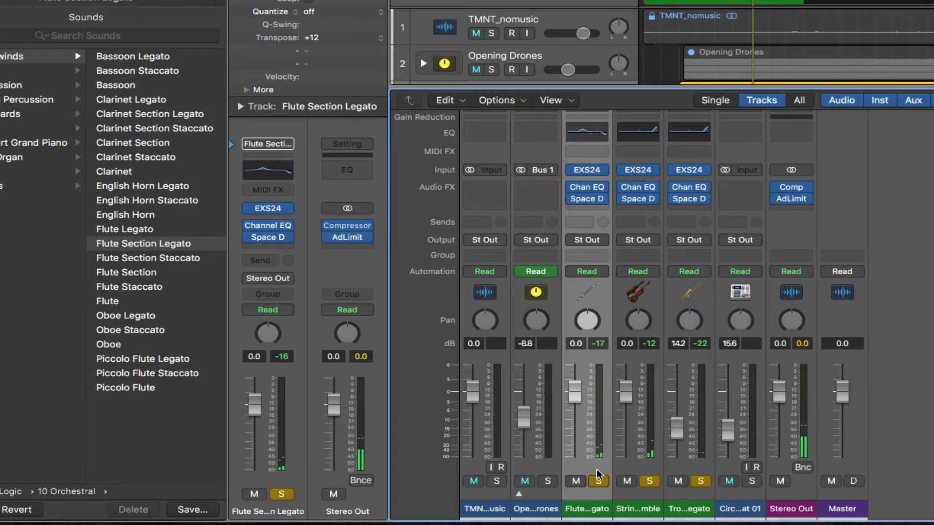
drag(587, 494, 672, 500)
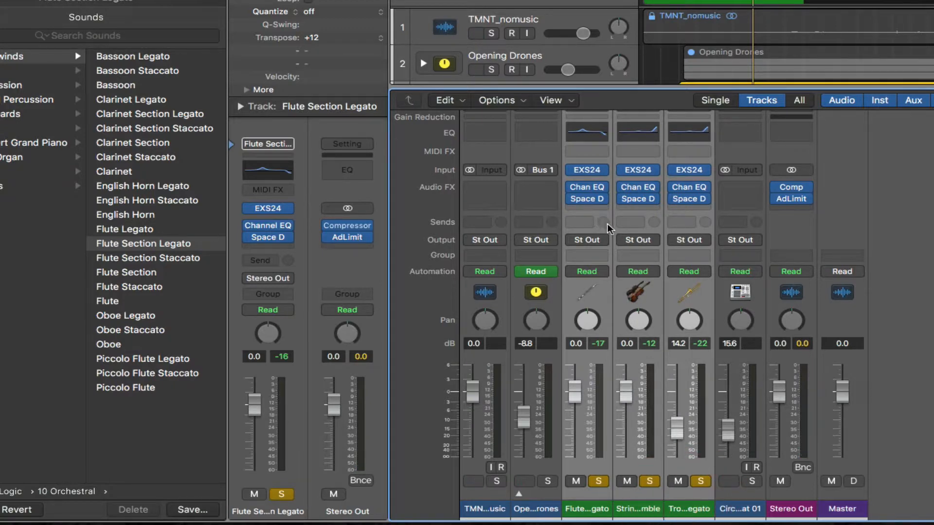
click(583, 228)
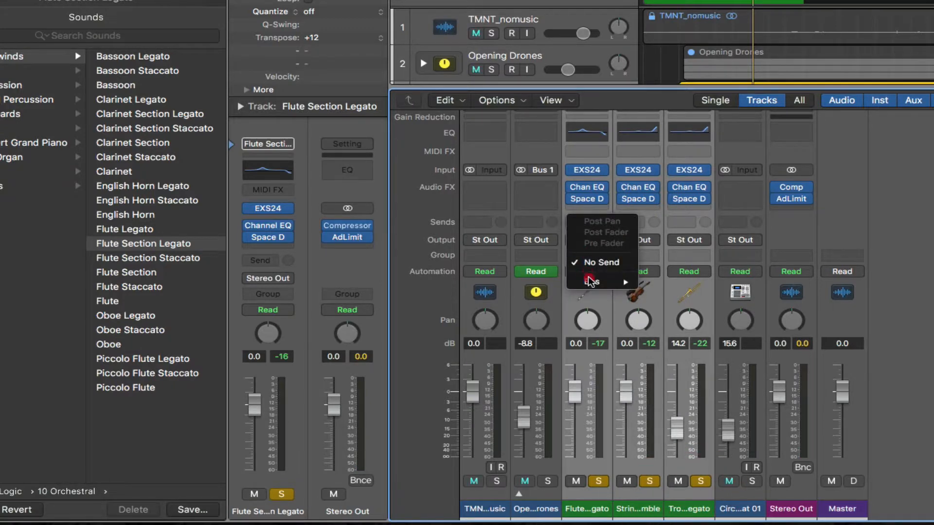
mouse_move(605, 282)
click(699, 114)
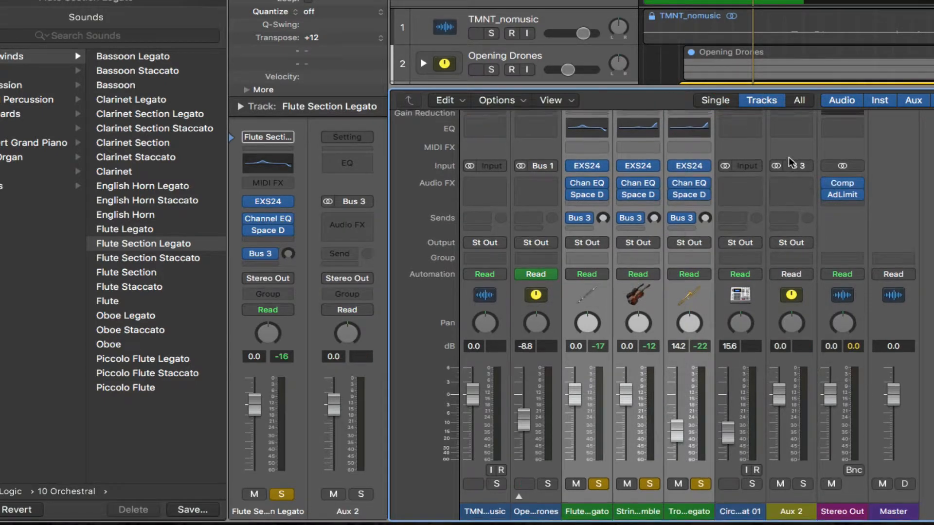
- Insert a stereo Space Designer reverb on the Aux 2 channel strip
scroll(790, 185, up, 3)
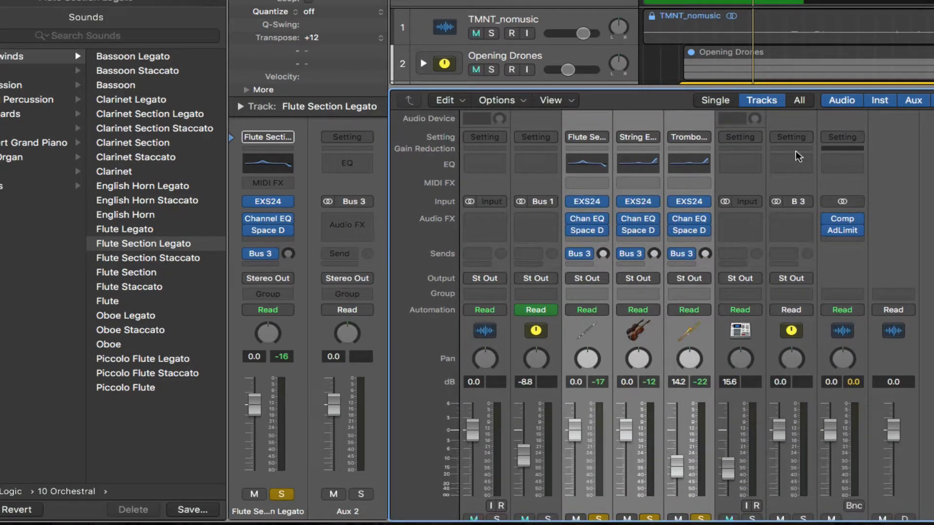
click(800, 222)
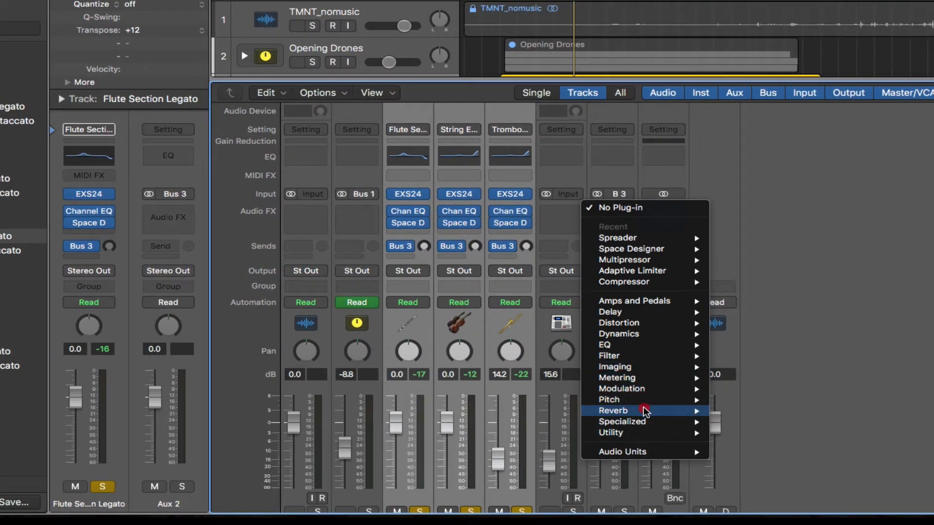
mouse_move(643, 412)
mouse_move(762, 447)
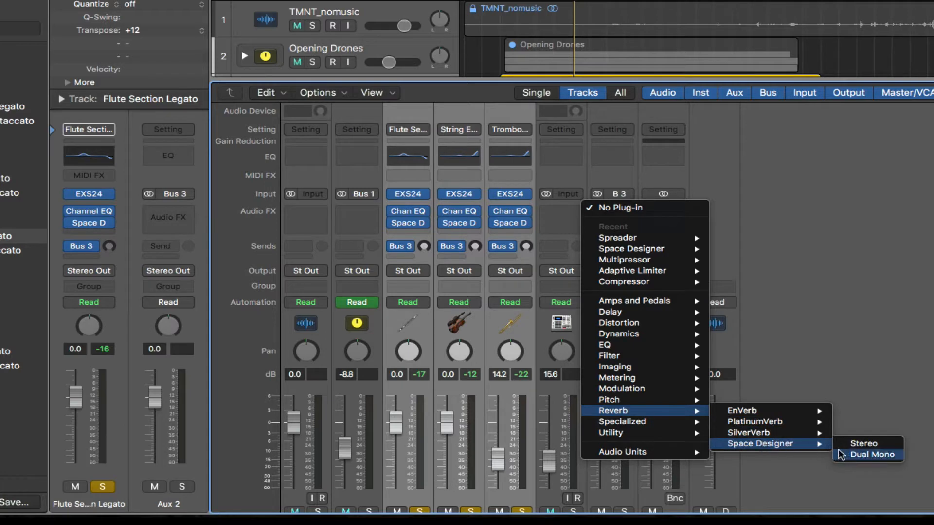
click(854, 444)
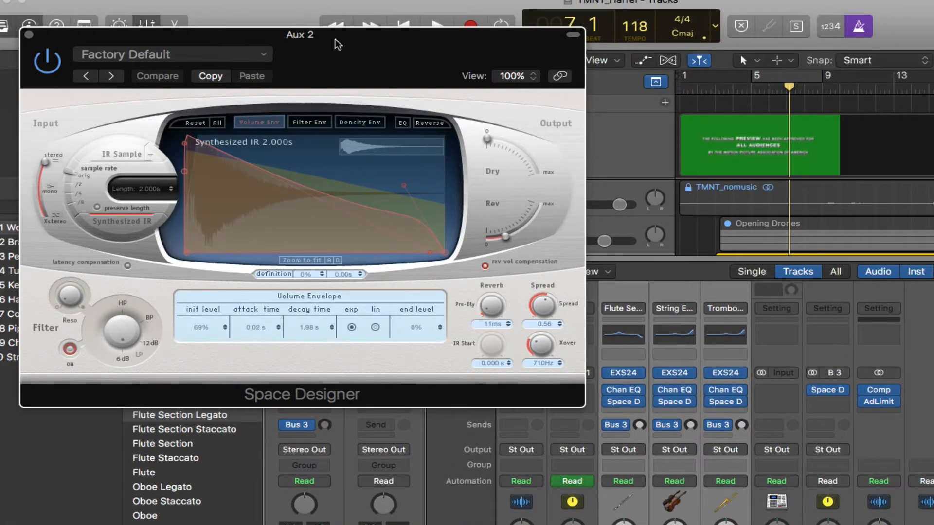
- Load the 03.7s Dark Concert Hall preset from the Large Spaces halls into Aux 2's Space Designer
click(175, 57)
mouse_move(128, 264)
mouse_move(271, 278)
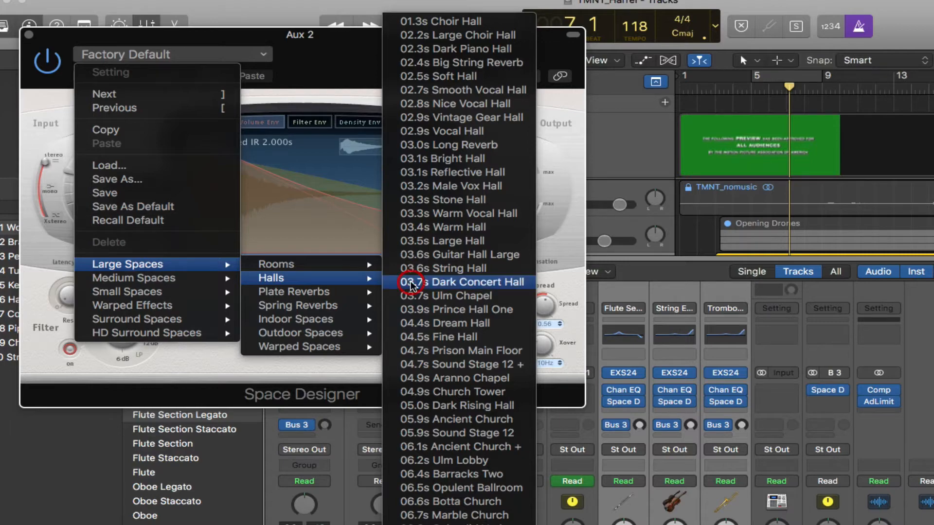
click(411, 283)
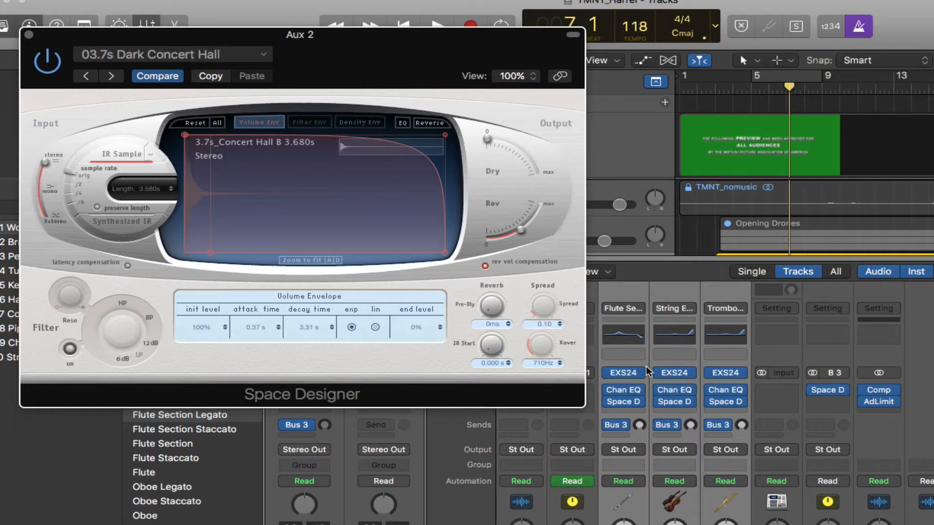
- Raise the Bus 3 sends of the flute, string and trombone channels to about -4.7 dB and close Space Designer
scroll(647, 372, down, 2)
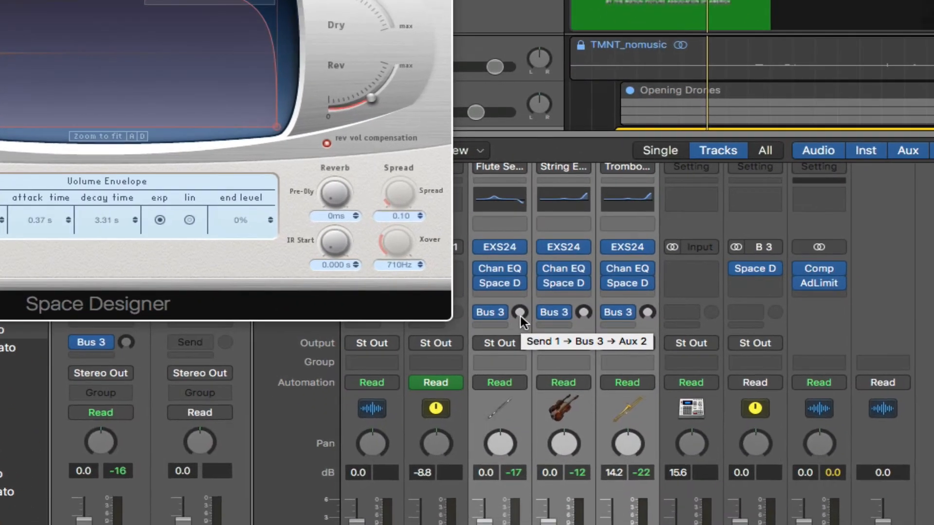
alt+click(639, 403)
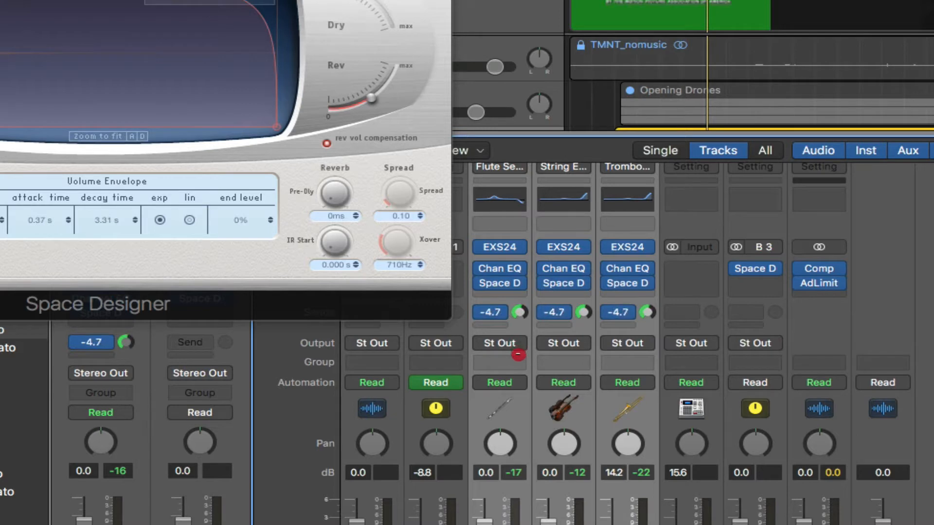
click(518, 354)
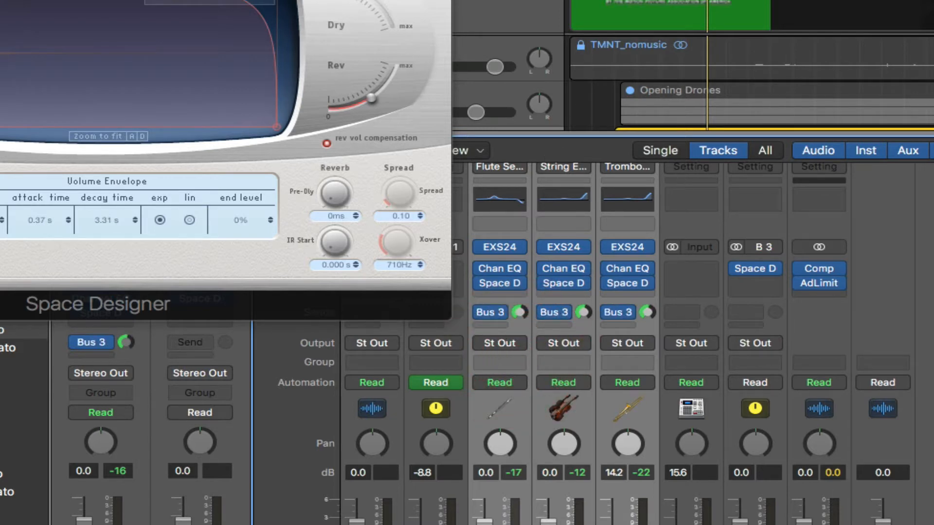
key(super+w)
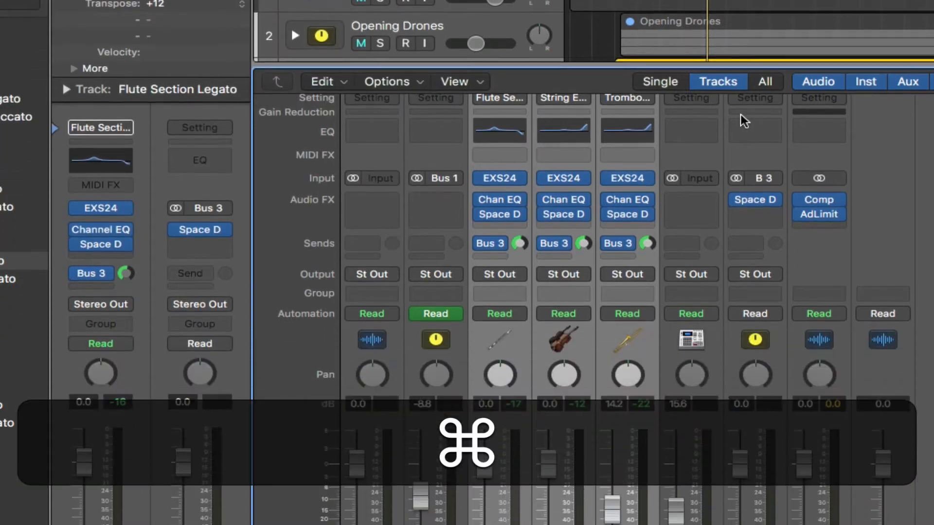
- During playback, raise the three instruments' Bus 3 sends and lower their faders together, bringing the flute to -10.0 dB
key(super+Return)
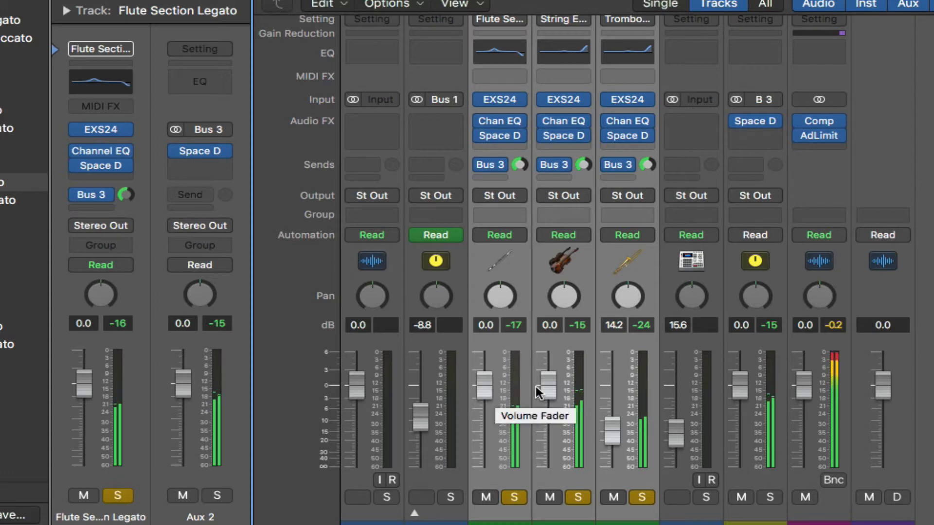
drag(548, 387, 553, 418)
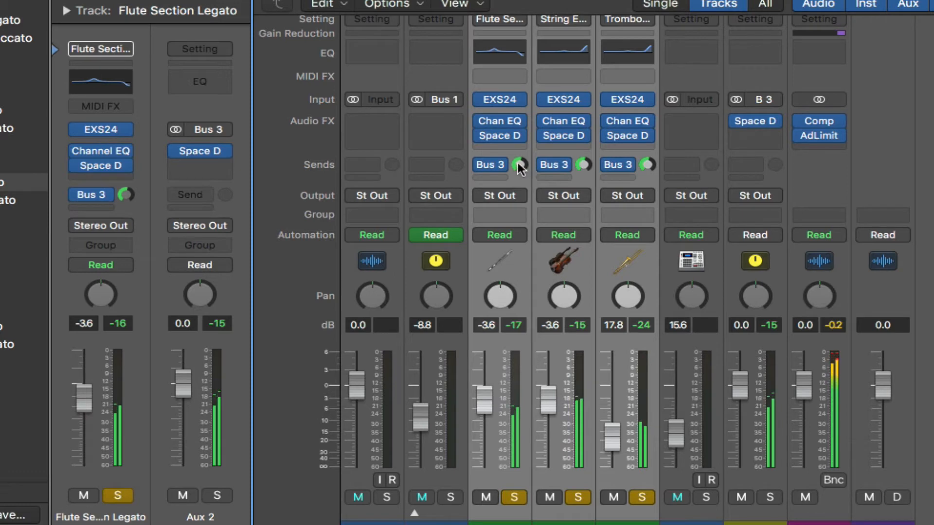
drag(518, 162, 518, 151)
drag(483, 403, 481, 438)
key(x)
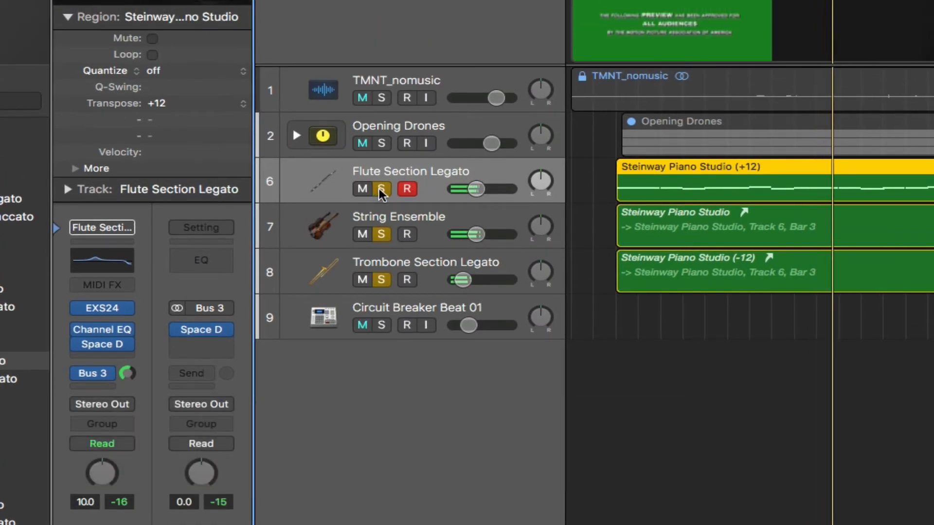
- Unsolo the flute, string and trombone tracks, listen to them in the full mix, and stop playback
click(380, 189)
click(382, 234)
click(382, 279)
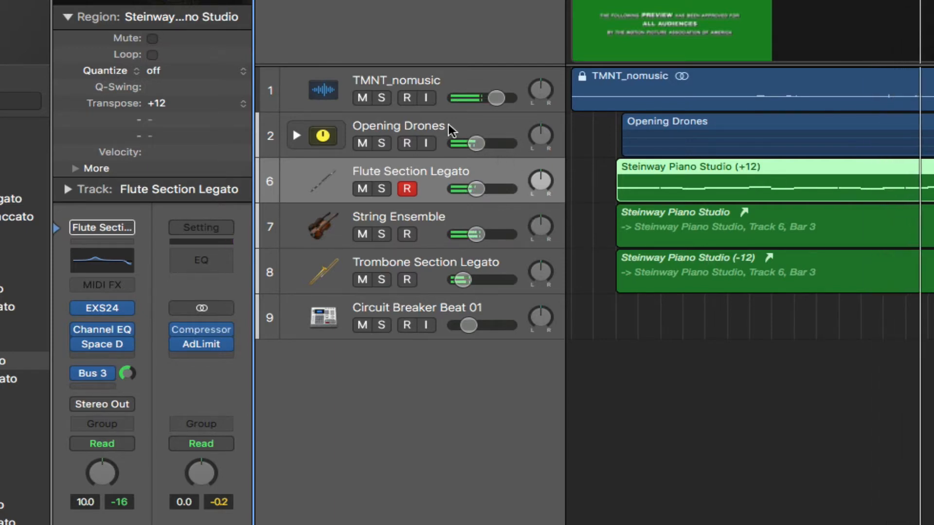
key(space)
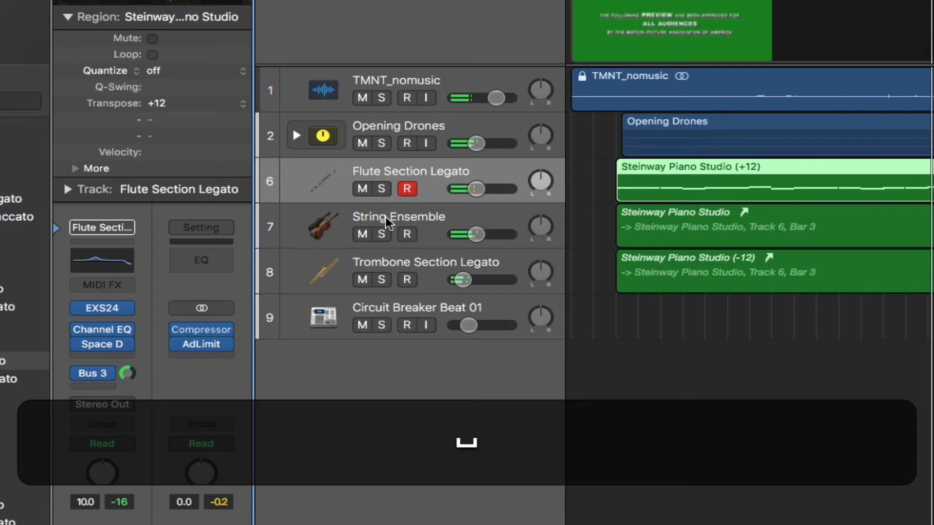
- Group the Flute Section Legato, String Ensemble and Trombone Section Legato tracks into a Summing Stack
shift+click(434, 267)
right_click(438, 269)
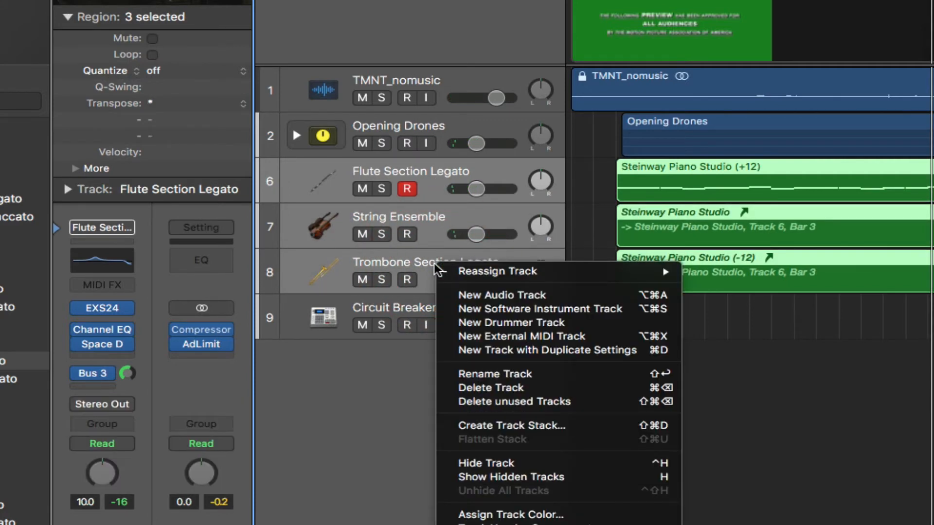
click(557, 426)
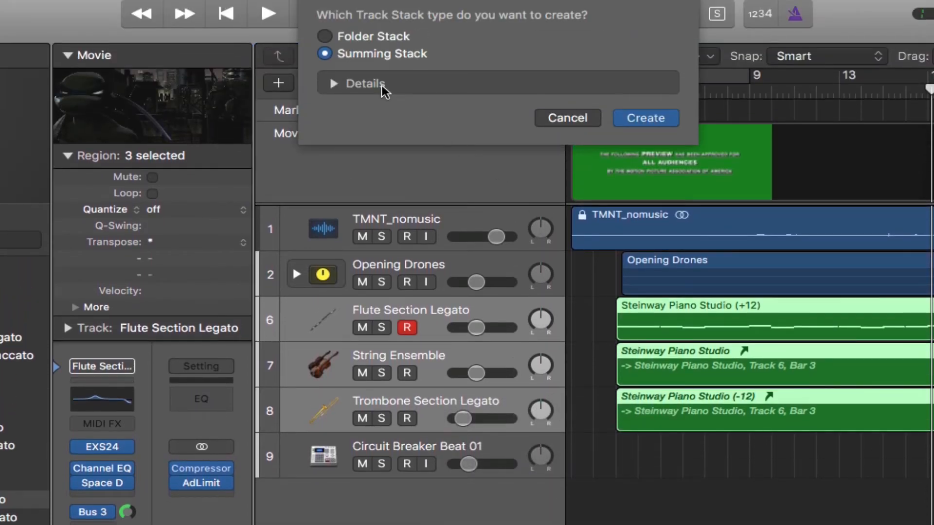
click(652, 125)
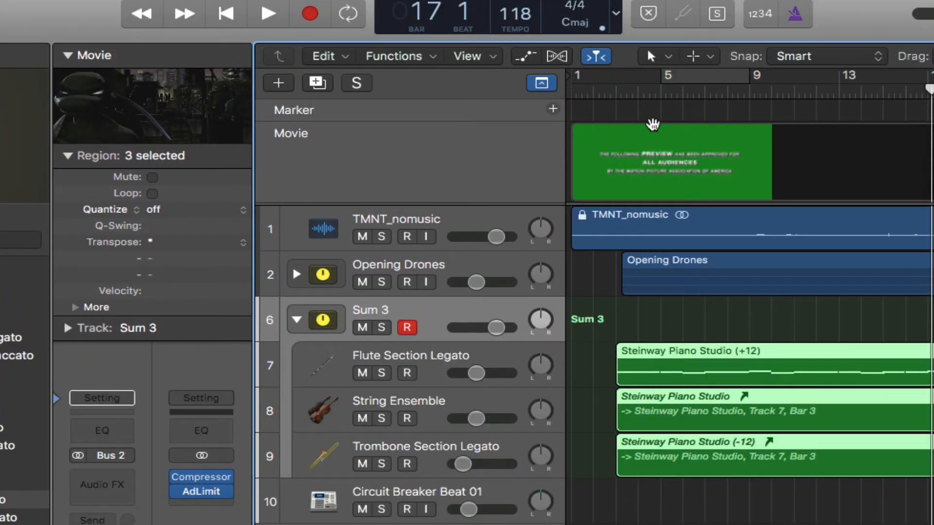
- Rename the new summing stack Sum 3 as Orchestra Opening
double_click(366, 312)
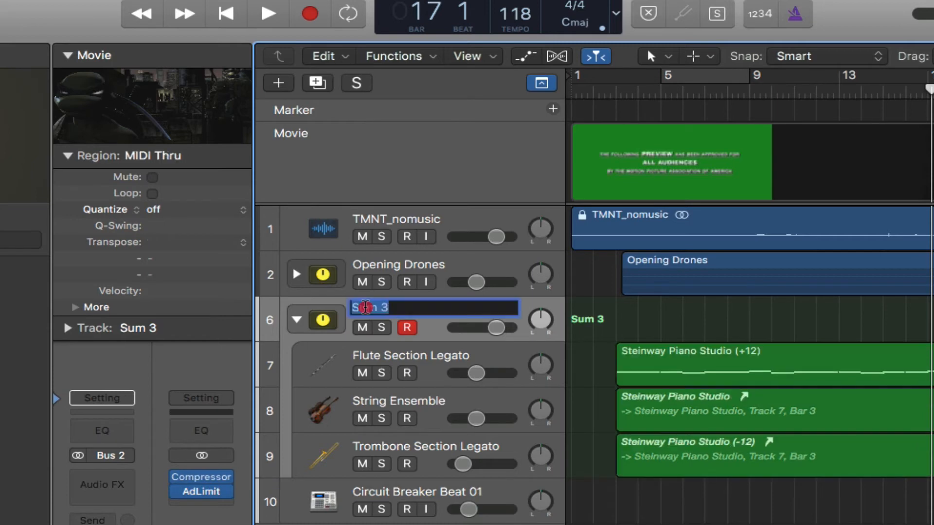
key(Escape)
double_click(366, 312)
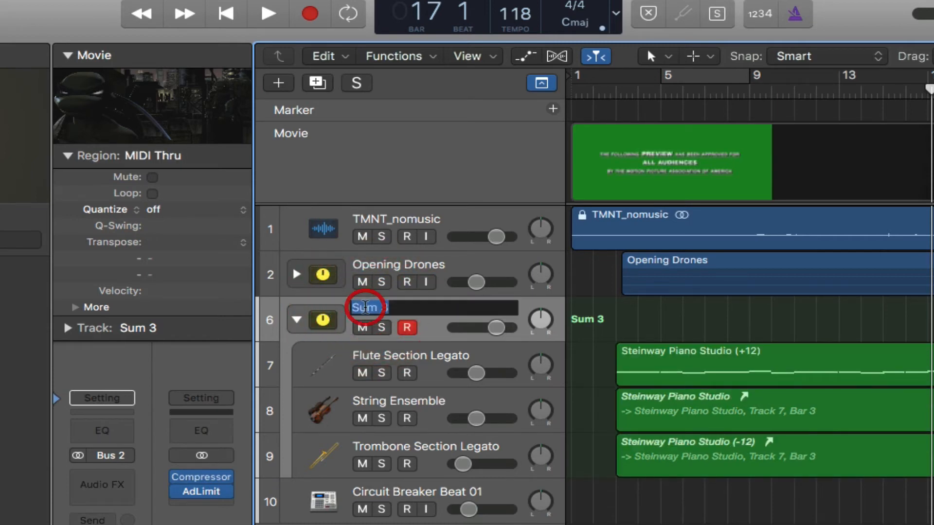
text(Orchestra )
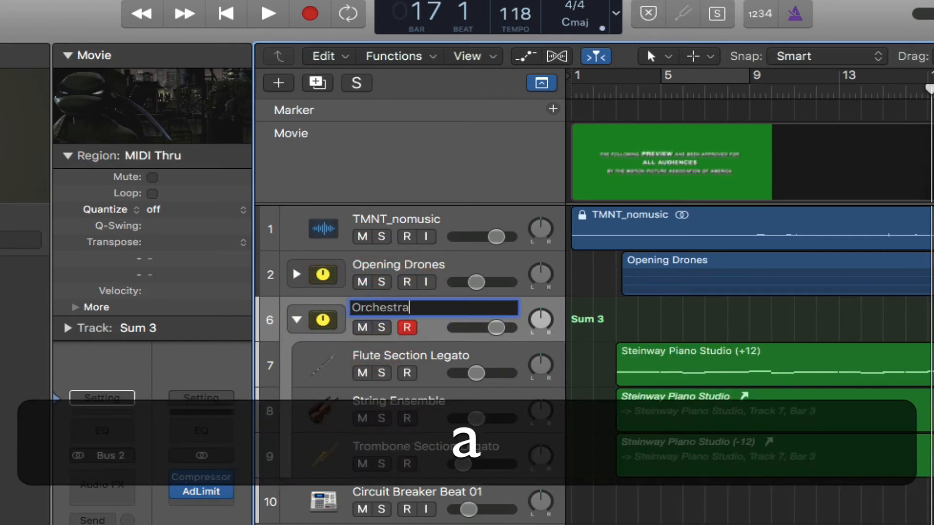
text(Opening)
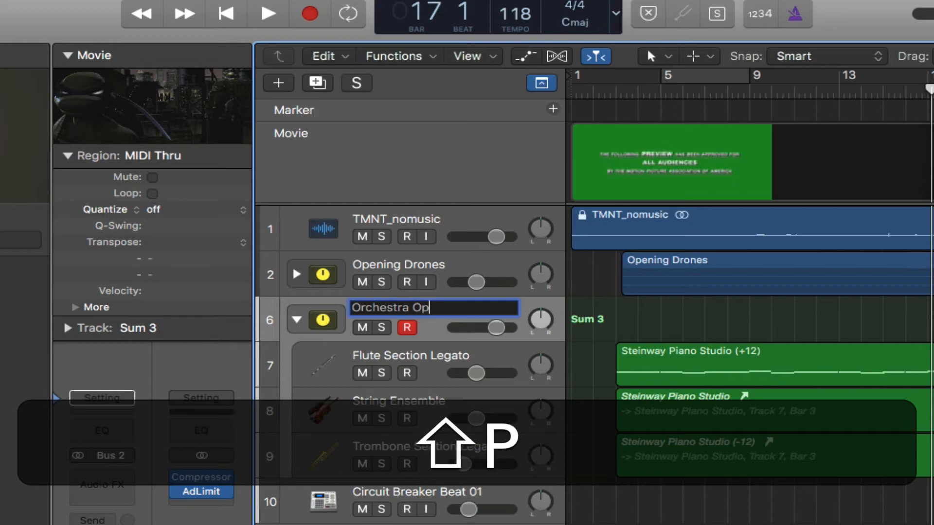
key(Return)
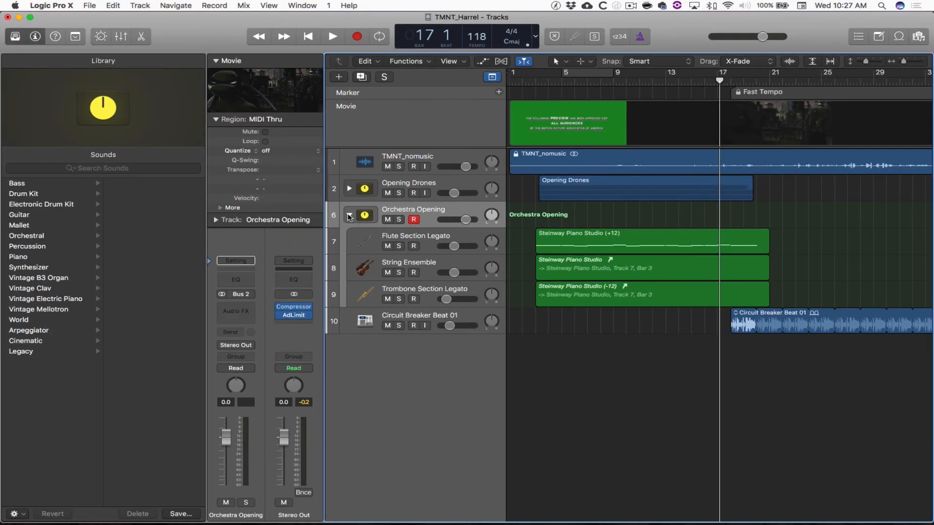
- Collapse the Orchestra Opening stack, show track automation, and set the stack's volume automation to -8.8 dB
click(325, 265)
key(a)
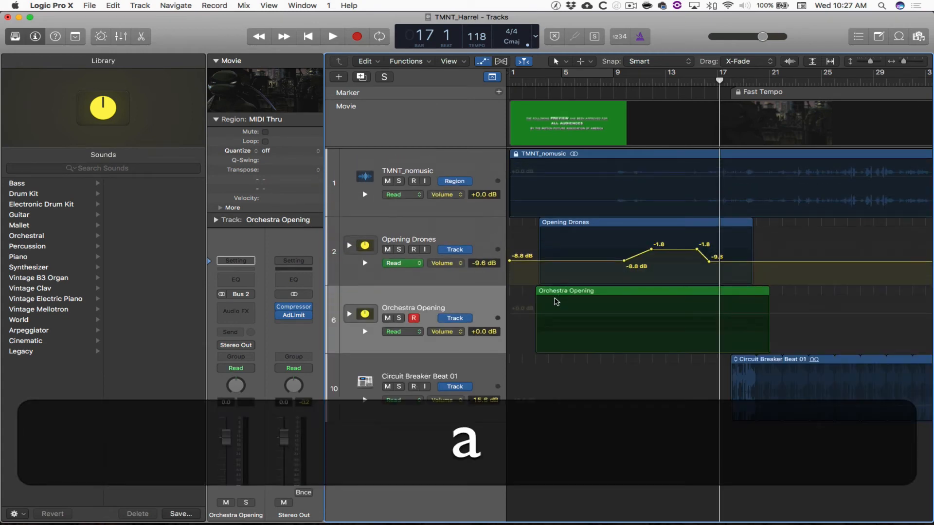
drag(524, 311, 524, 329)
- Play the opening from shortly before bar 5, lower Orchestra Opening's volume automation to -11.0 dB while listening, and stop playback
click(548, 79)
key(space)
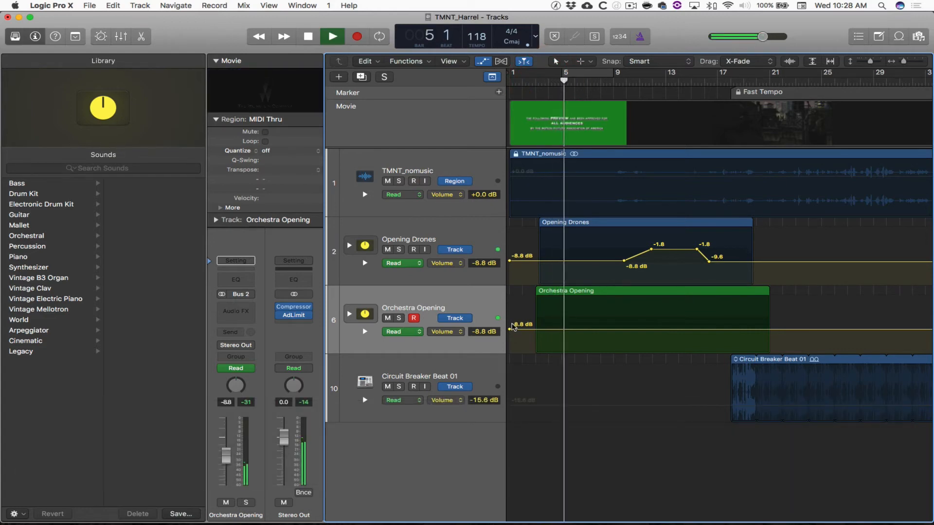
click(511, 329)
drag(511, 330, 511, 333)
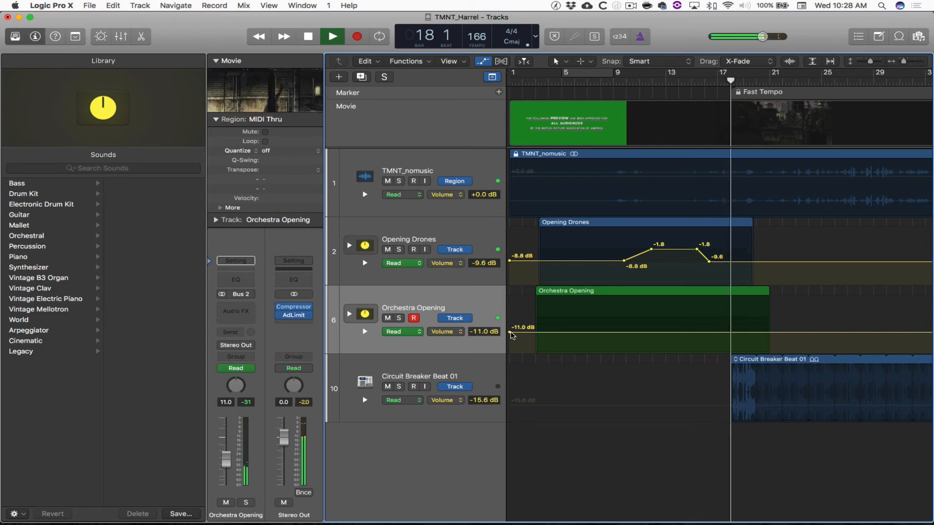
key(space)
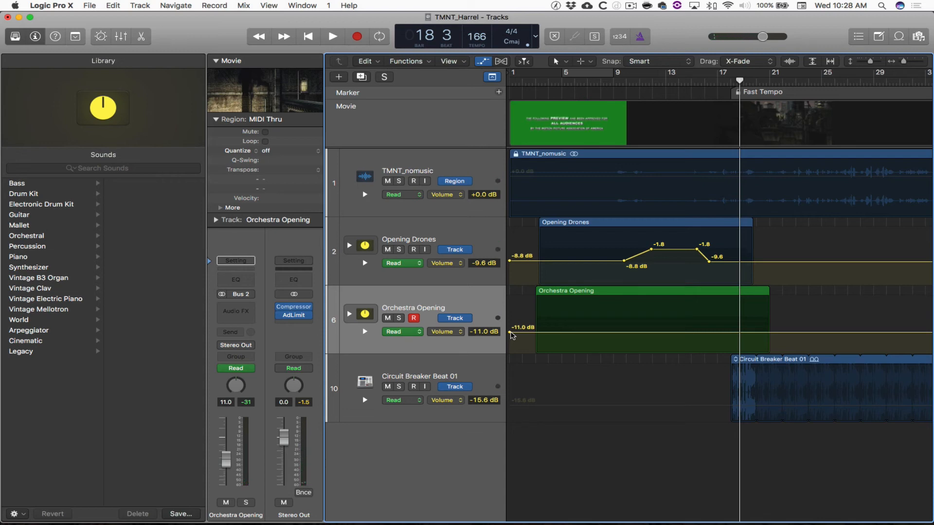
- Hide track automation, check the regions inside the Orchestra Opening stack, and leave the stack collapsed
click(353, 317)
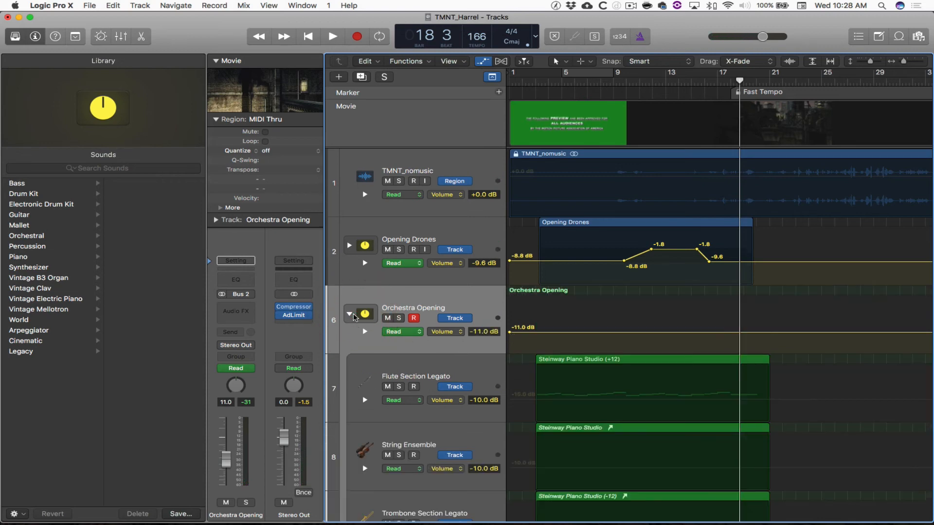
key(a)
click(571, 237)
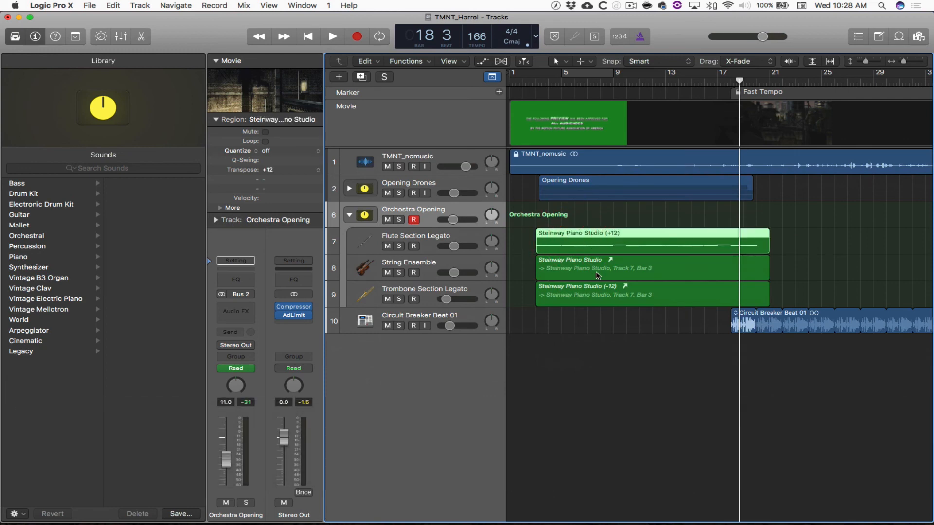
click(350, 215)
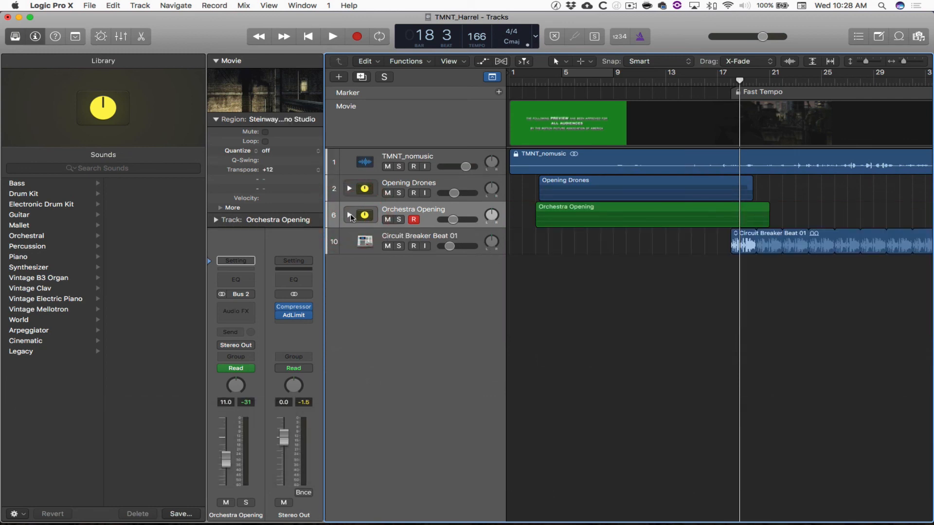